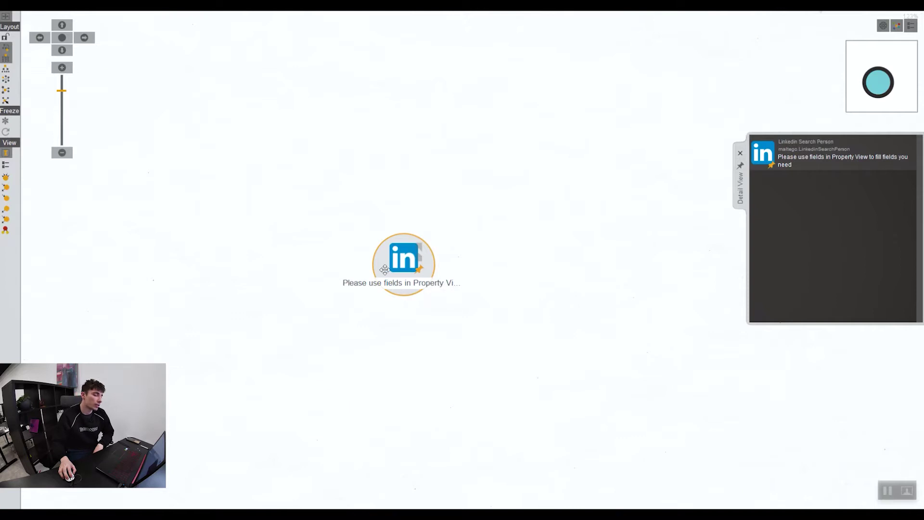
- Fill in the LinkedIn search entity's properties with the person's last name and the keyword OSINT
double_click(380, 259)
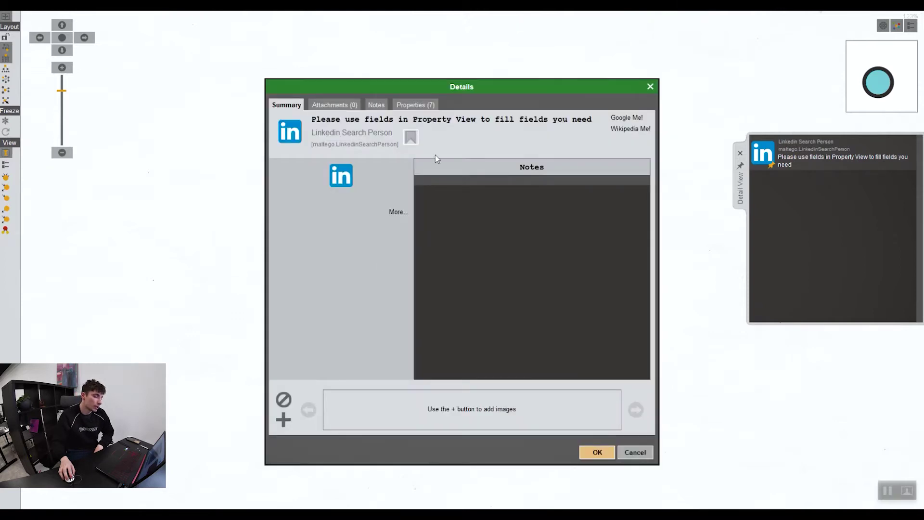
click(419, 109)
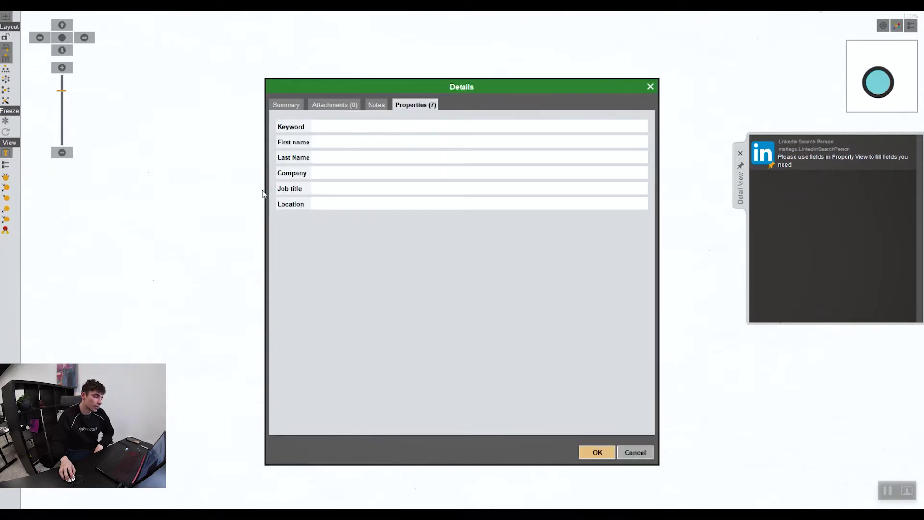
click(340, 142)
click(351, 155)
text(Steel)
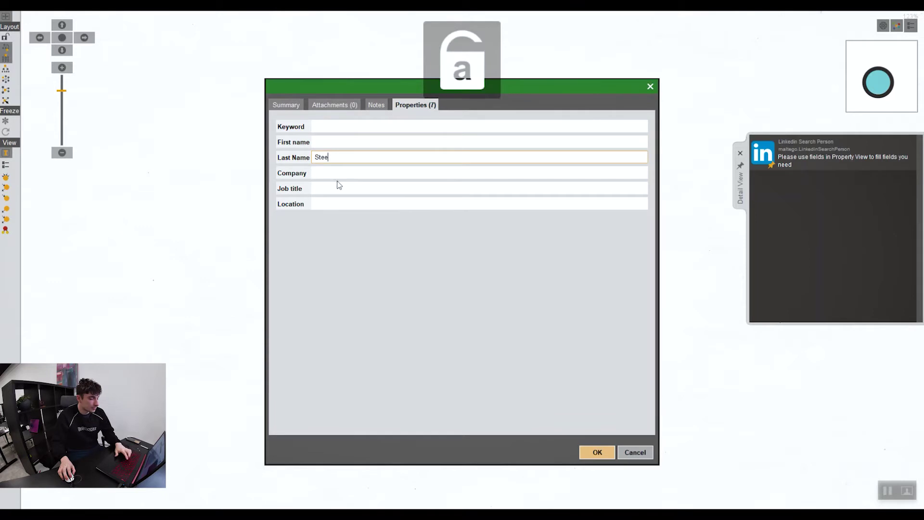
click(344, 127)
key(Caps_Lock)
text(OSINT)
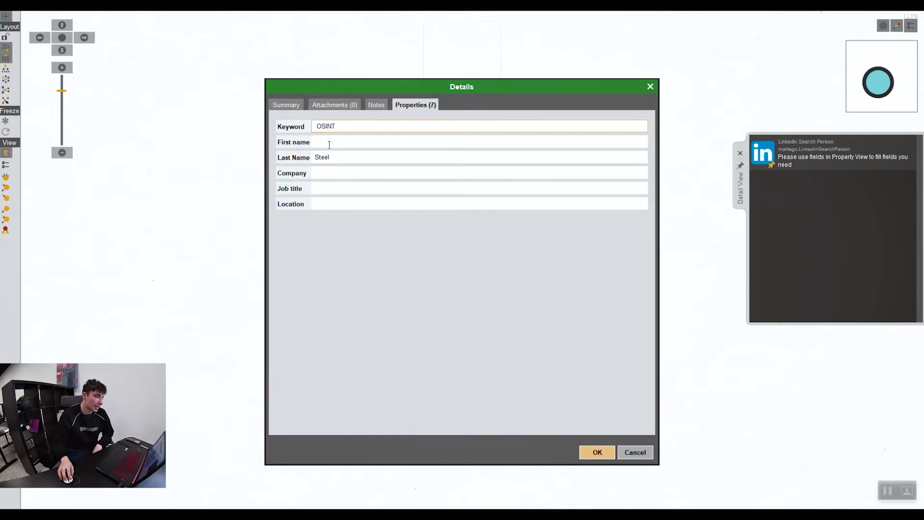
click(373, 203)
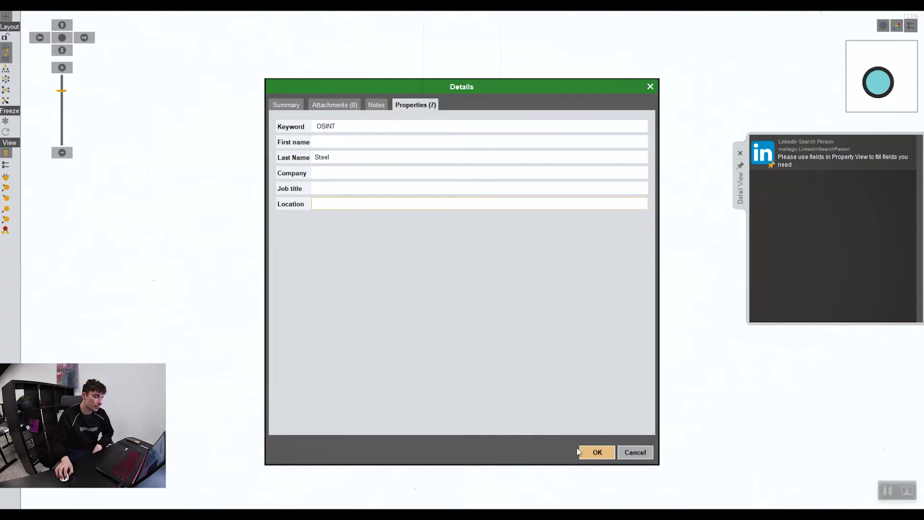
click(597, 453)
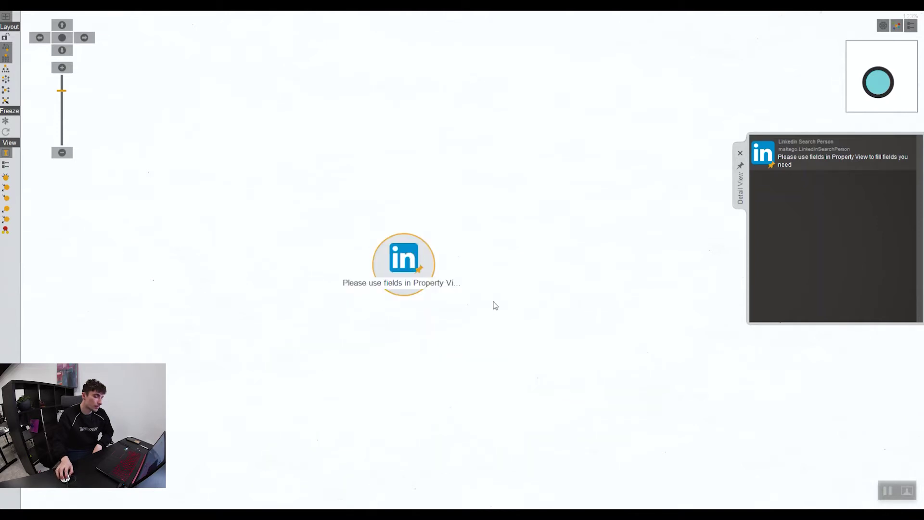
- Run the [LinkedIn] Search Person transform on the search entity and view the returned profile's details
right_click(394, 250)
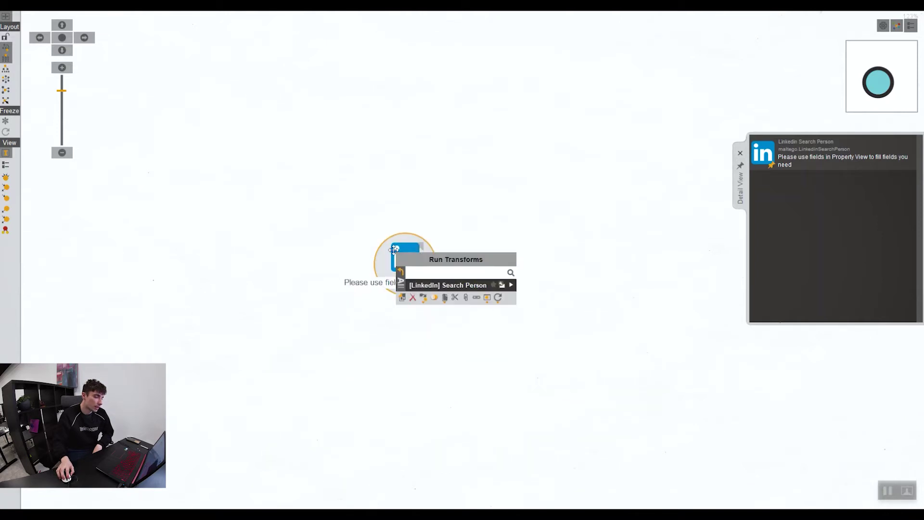
click(512, 286)
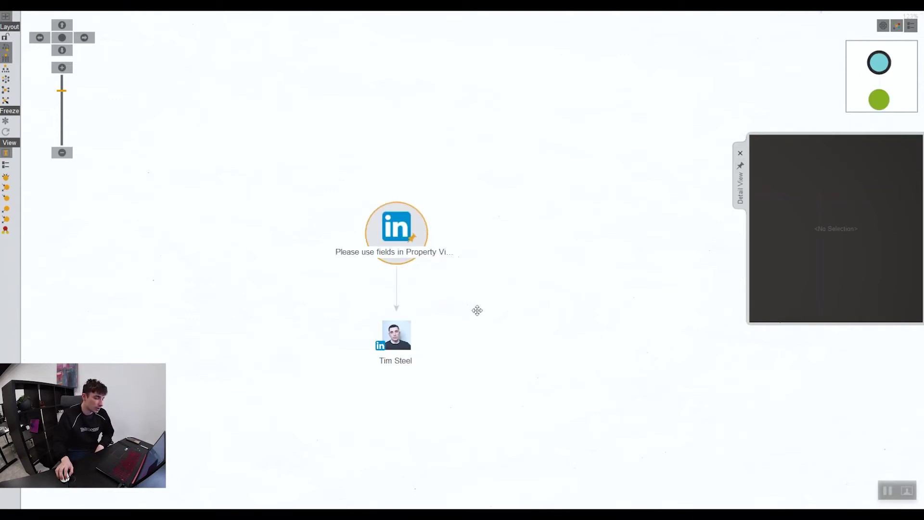
scroll(463, 311, up, 2)
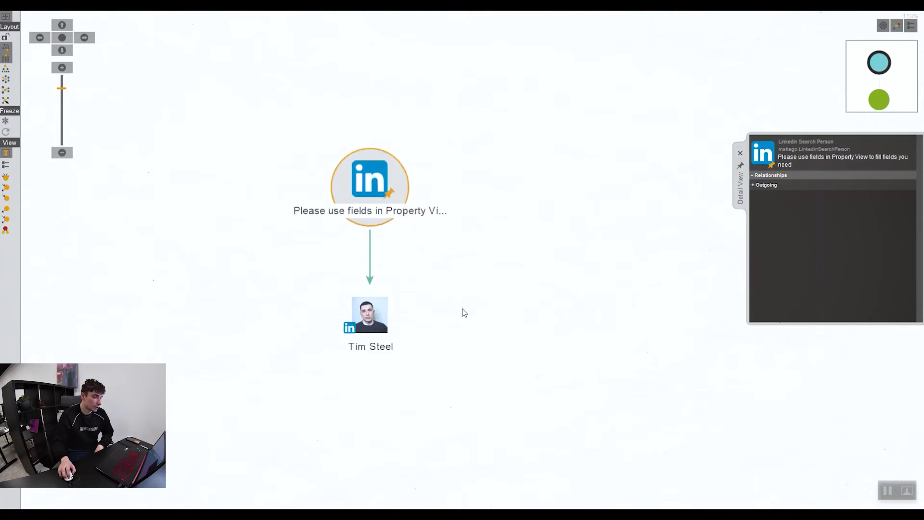
click(360, 300)
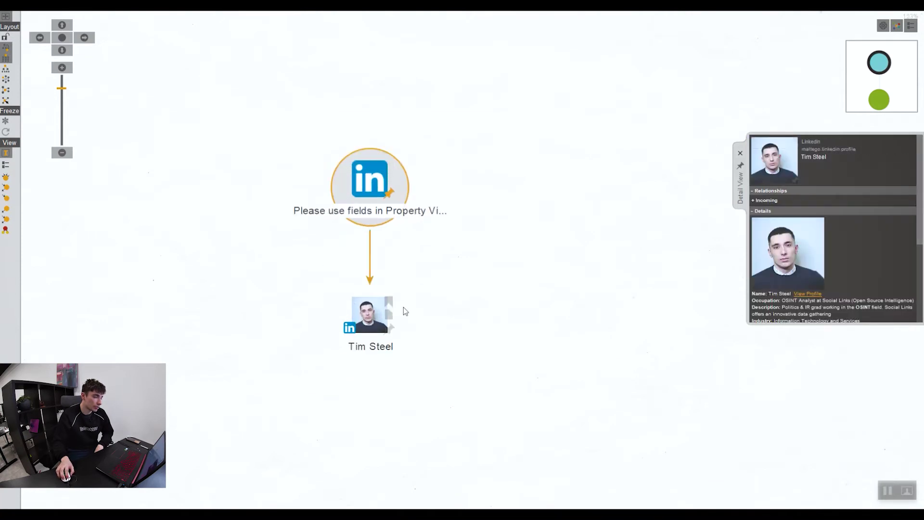
click(536, 371)
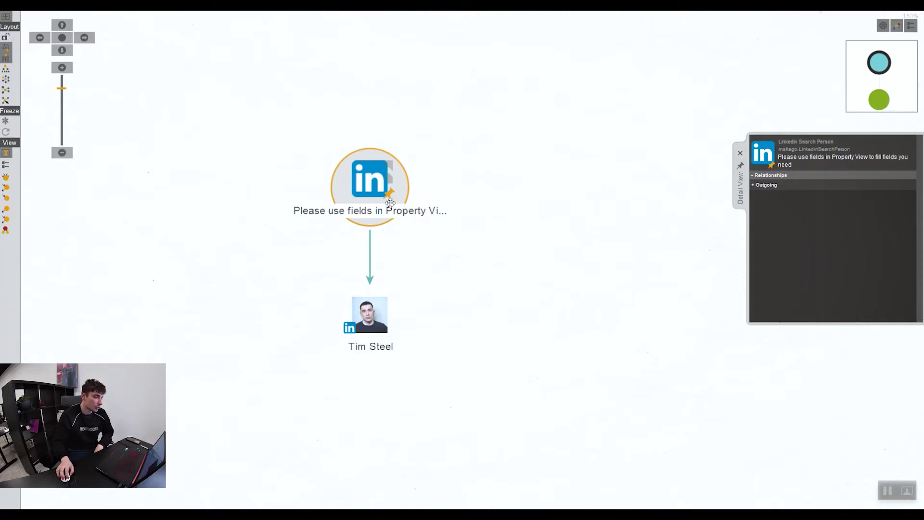
- Change the search entity's properties to a different last name and the keyword Police
double_click(368, 187)
click(416, 106)
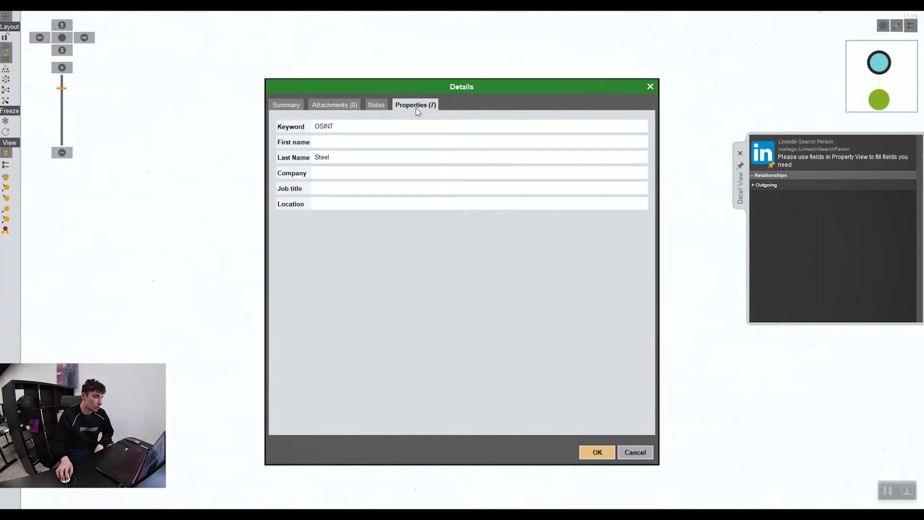
click(350, 161)
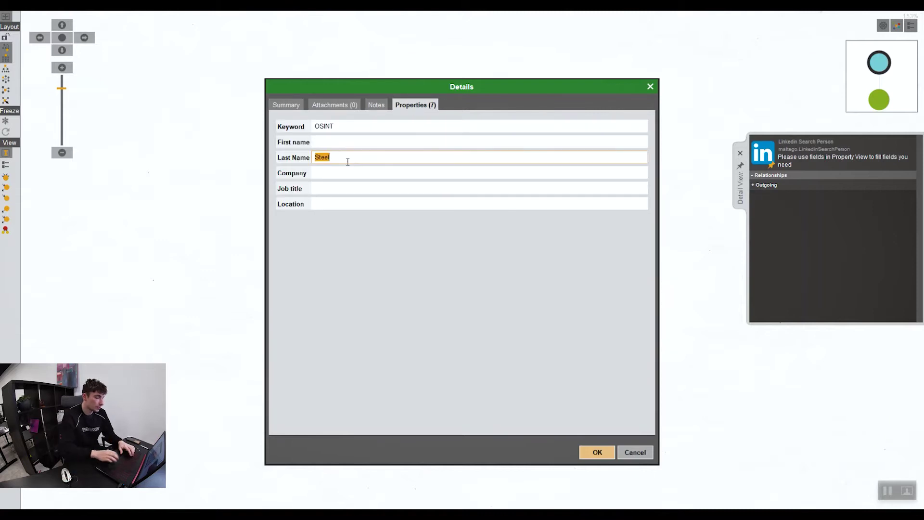
text(b)
key(Caps_Lock)
text(own)
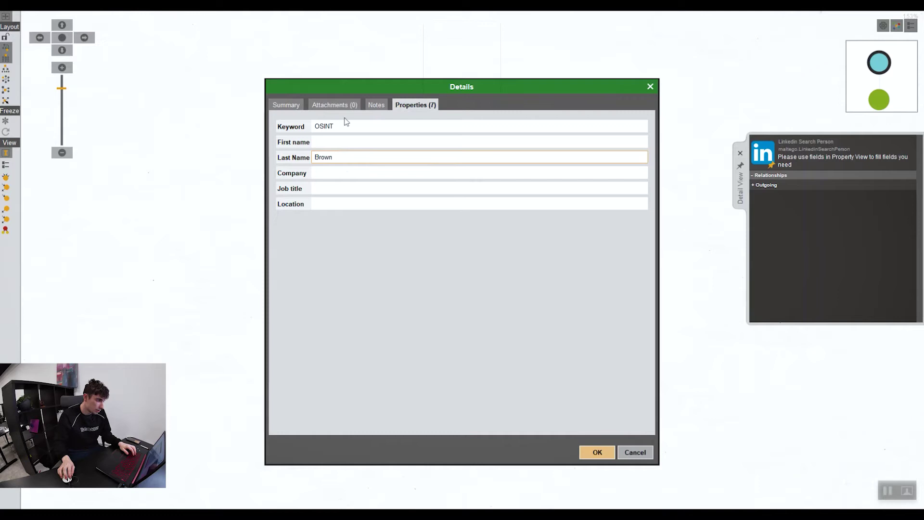
double_click(345, 122)
key(Caps_Lock)
text(P)
key(Caps_Lock)
text(olice)
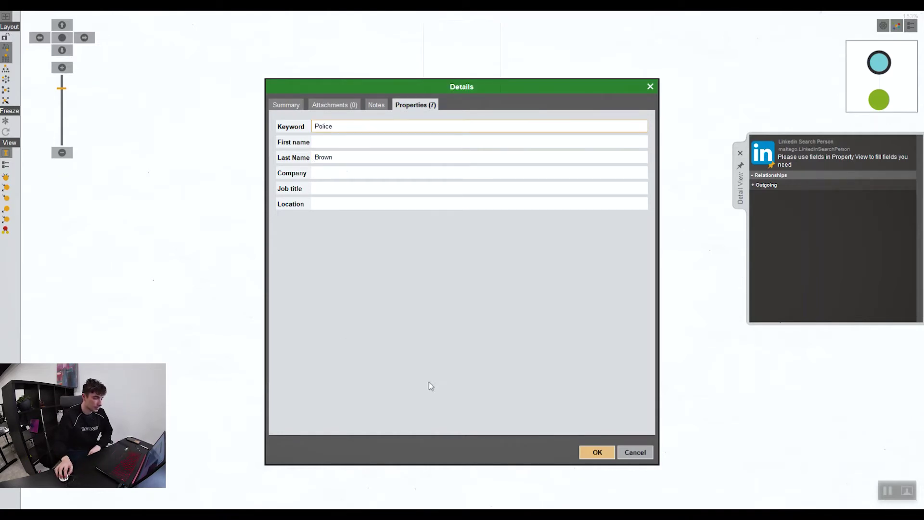
click(587, 448)
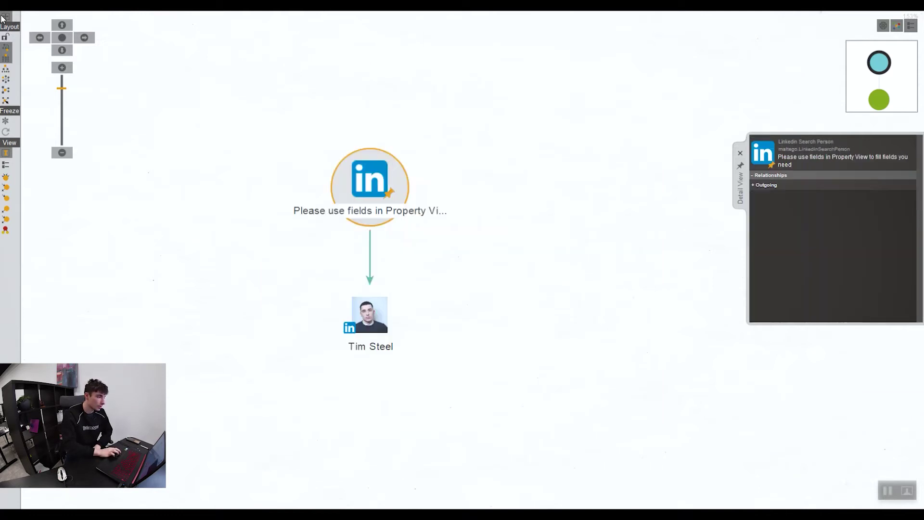
- Rerun the [LinkedIn] Search Person transform on the search entity with the output log shown, and return to the full-screen graph
click(2, 17)
click(56, 36)
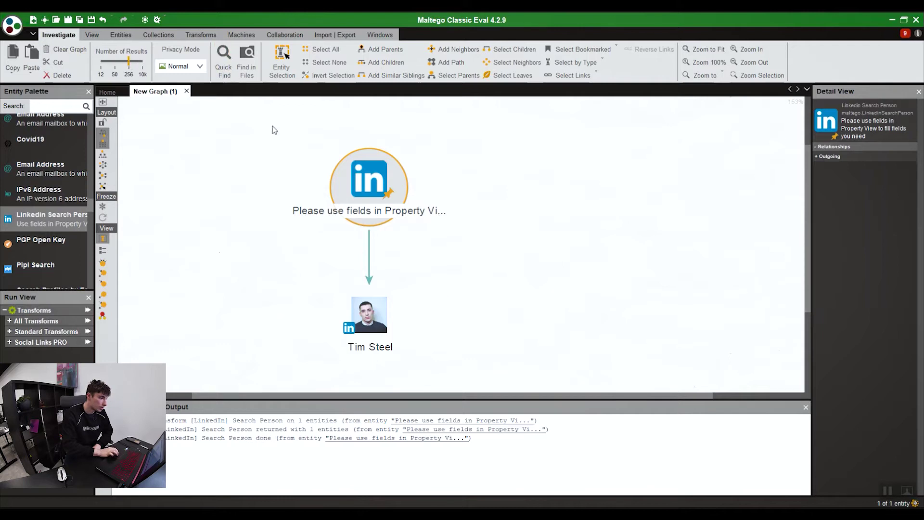
right_click(362, 176)
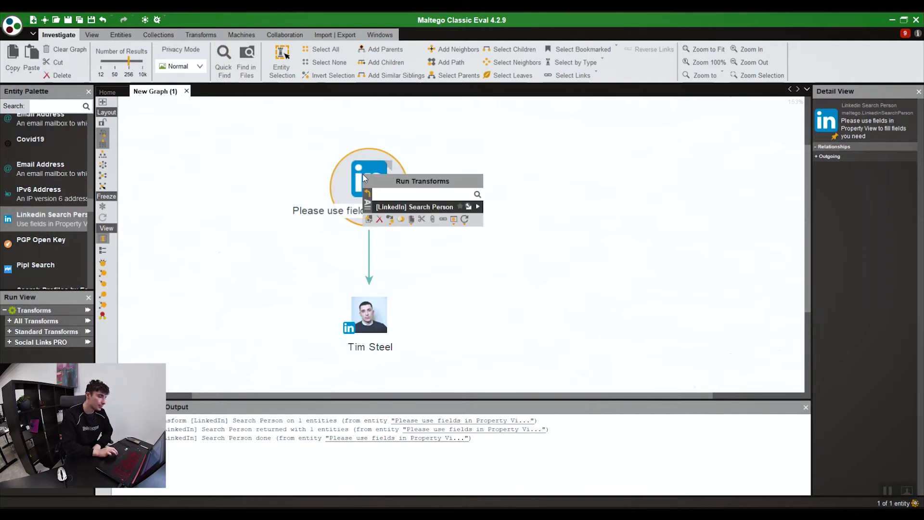
click(478, 207)
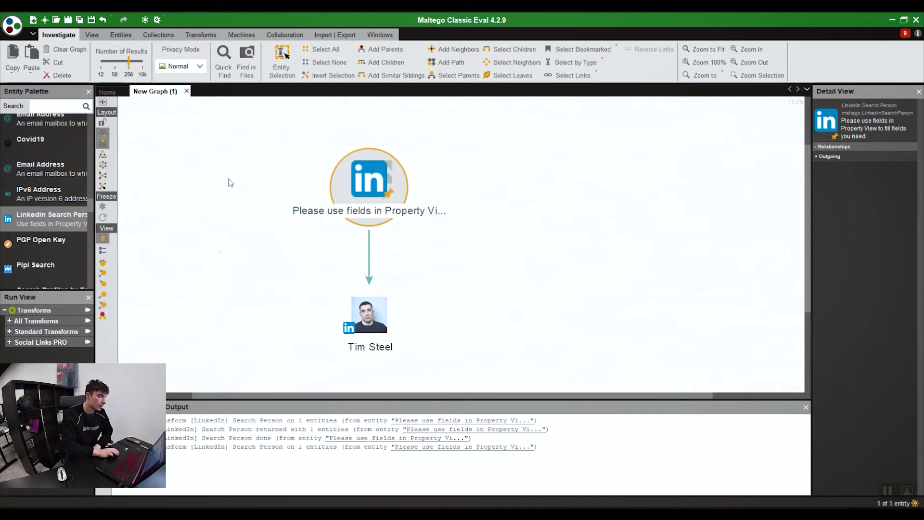
click(102, 102)
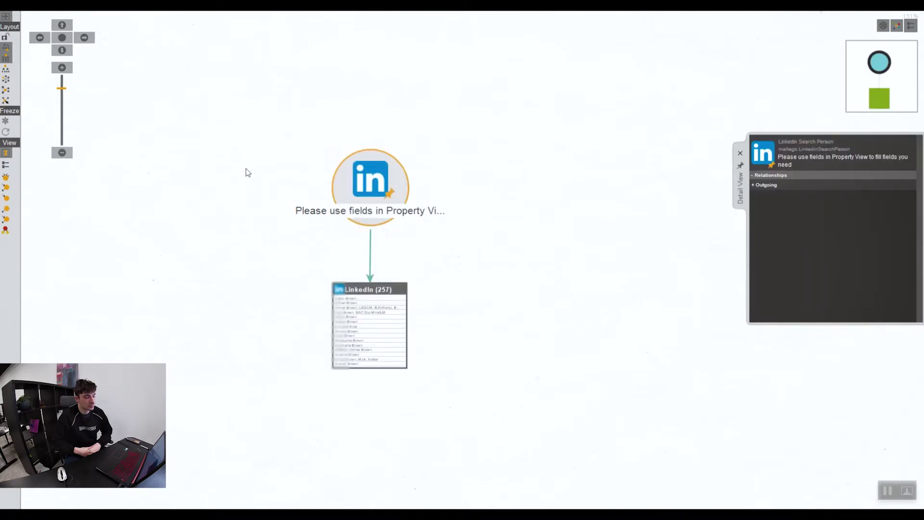
- Examine the profile details of several people in the LinkedIn results collection
click(403, 349)
scroll(403, 349, up, 3)
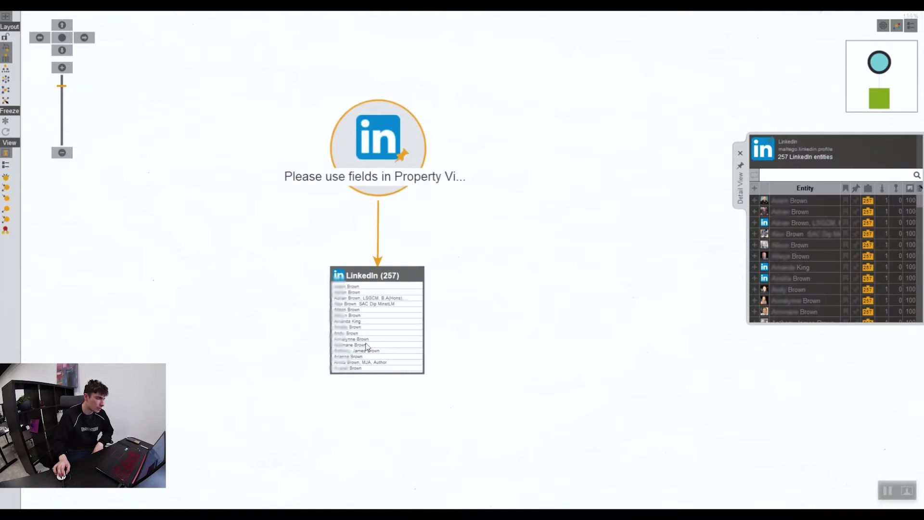
click(375, 336)
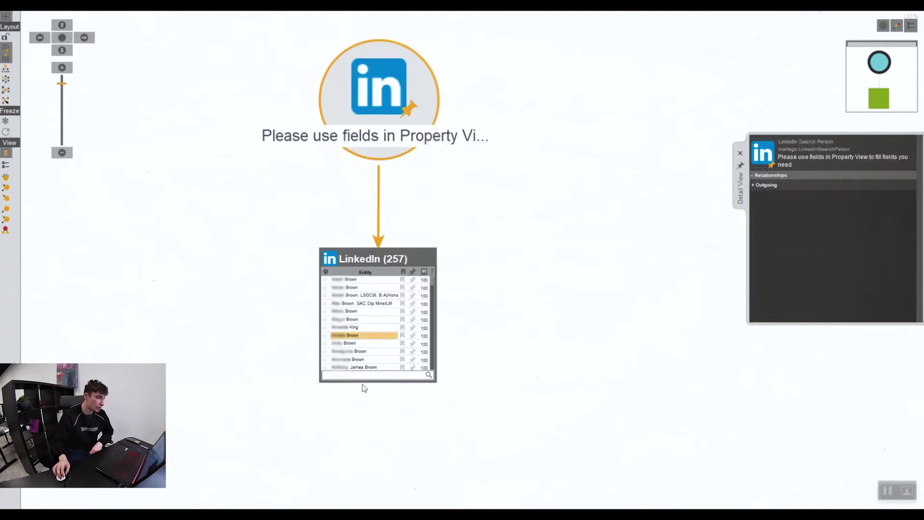
click(357, 344)
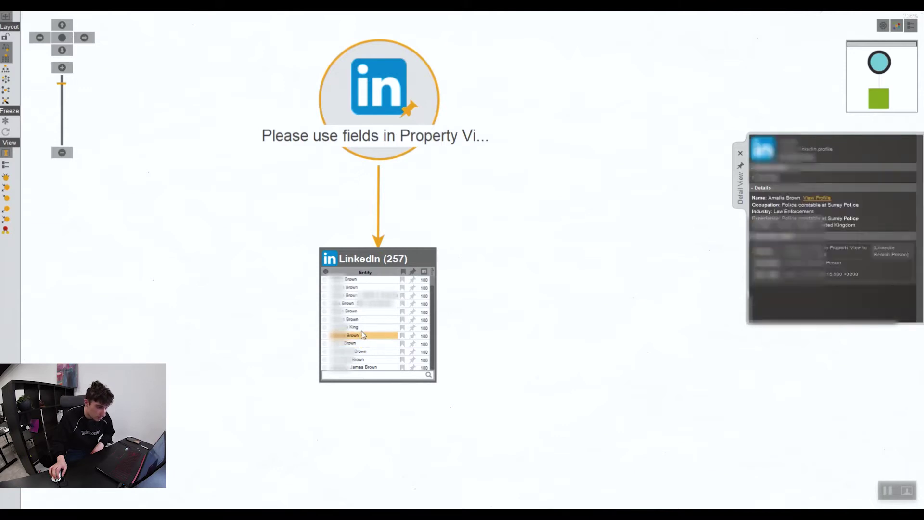
scroll(365, 331, down, 2)
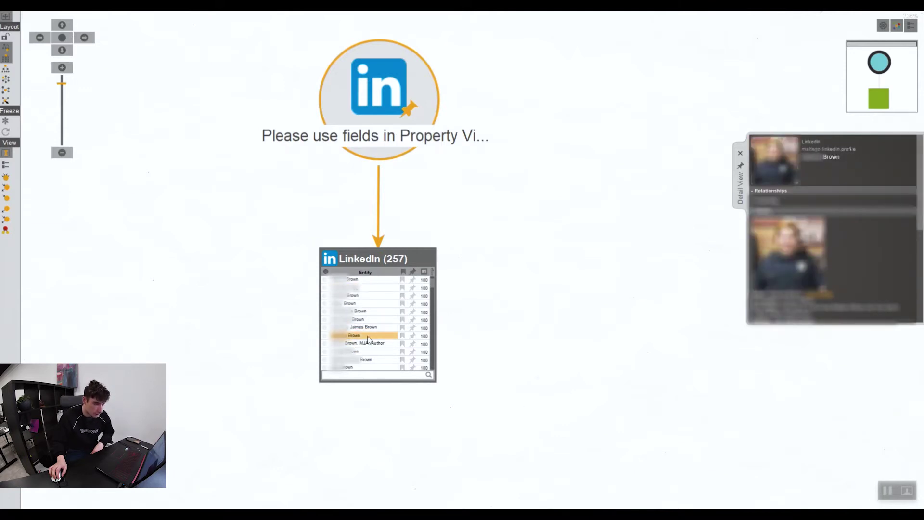
scroll(368, 340, down, 2)
click(389, 353)
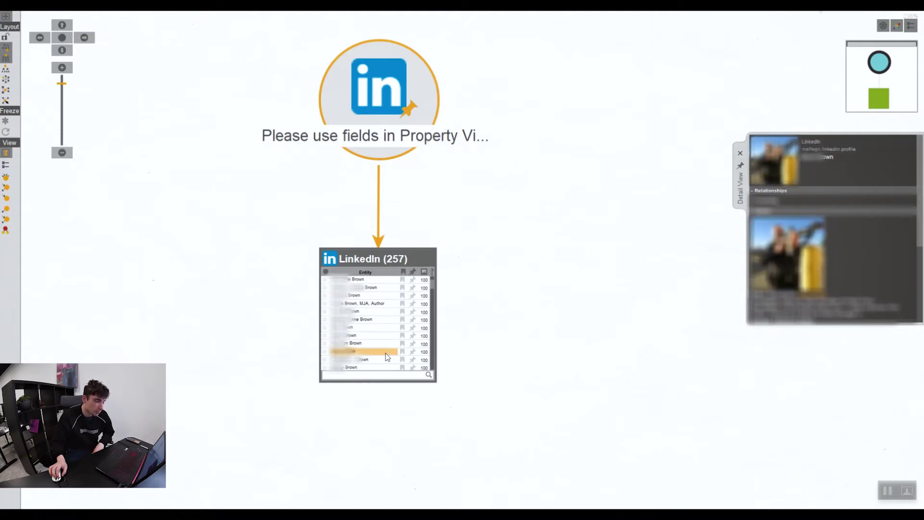
click(379, 335)
scroll(359, 340, down, 2)
click(324, 337)
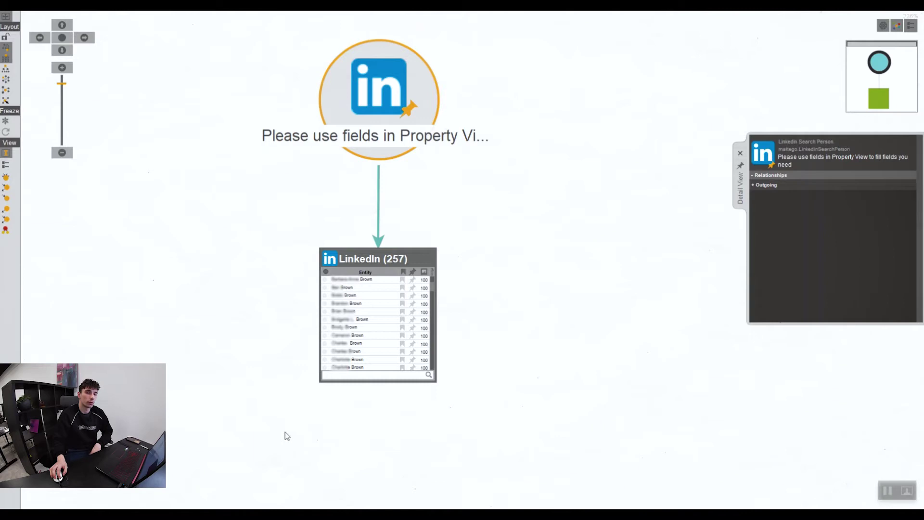
- Filter the LinkedIn collection by the originally found person's full name and pin that profile out of the collection
key(alt+shift+Return)
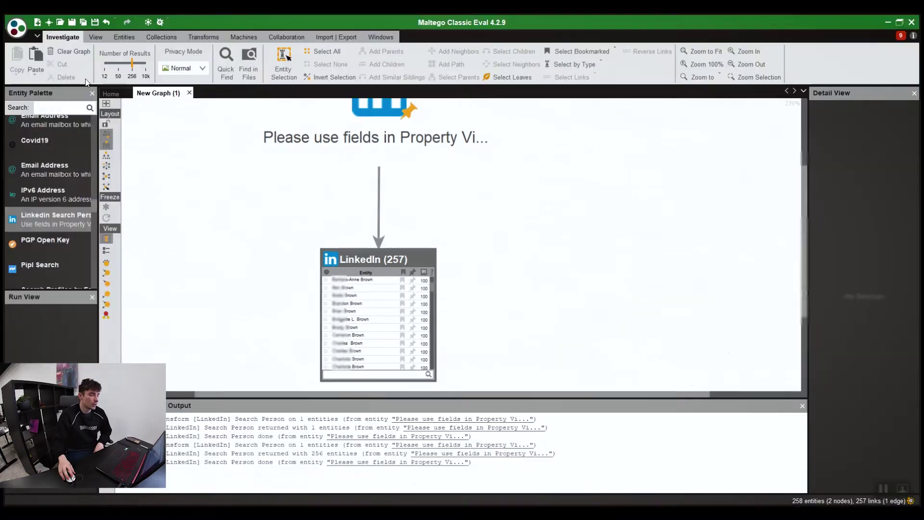
click(108, 105)
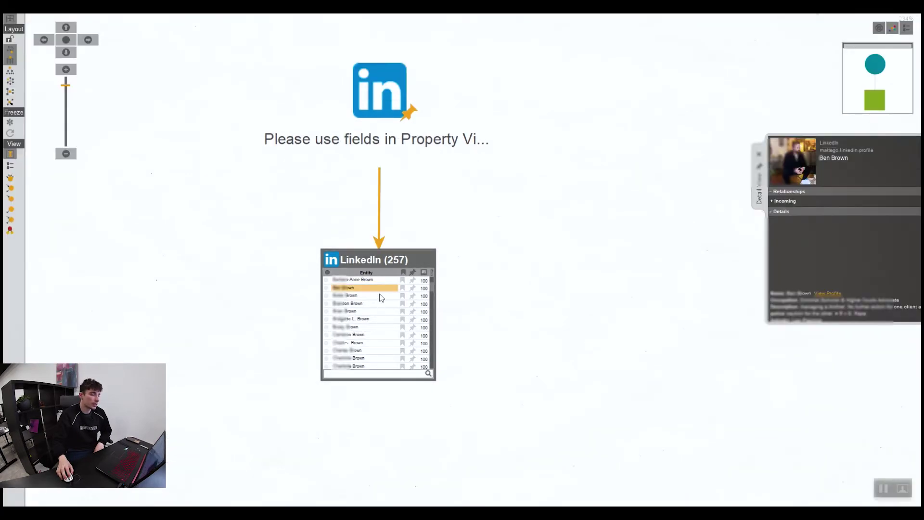
click(375, 375)
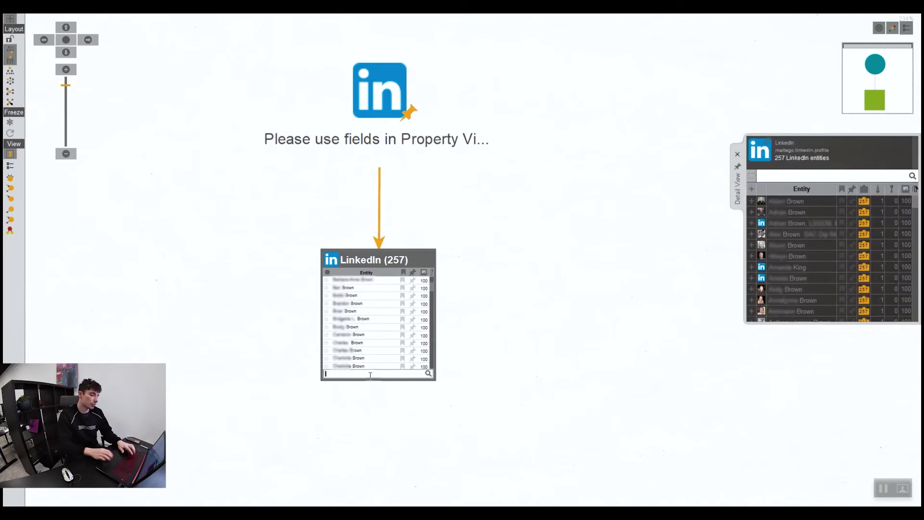
key(Return)
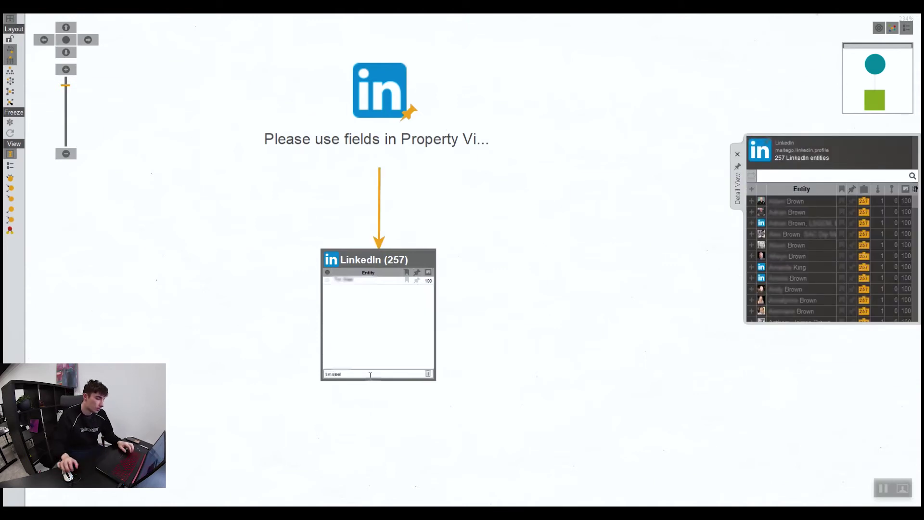
click(420, 280)
click(419, 281)
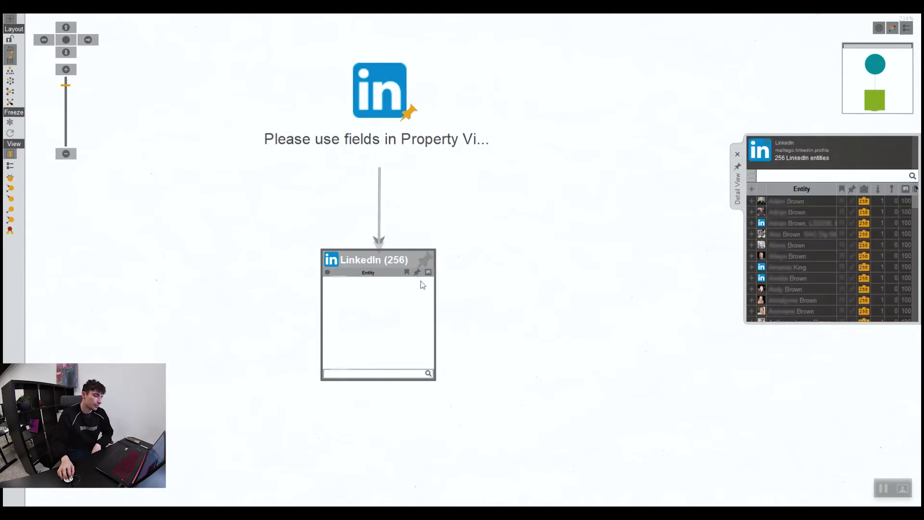
- Run the [LinkedIn] Get User Details transform on the pinned profile
right_click(326, 293)
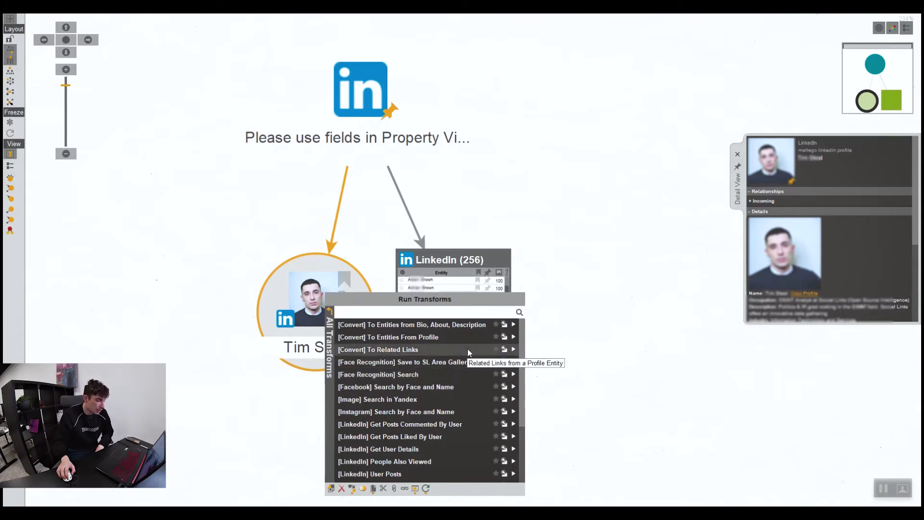
scroll(467, 348, down, 2)
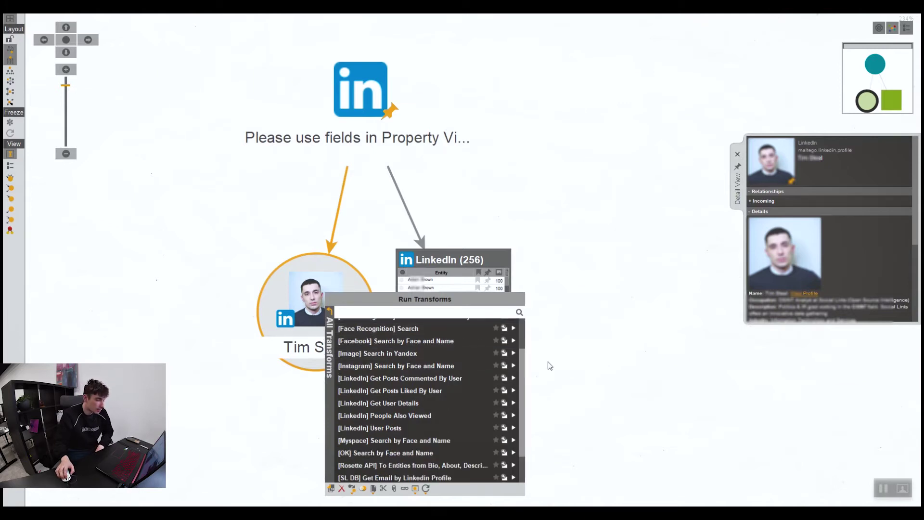
click(514, 404)
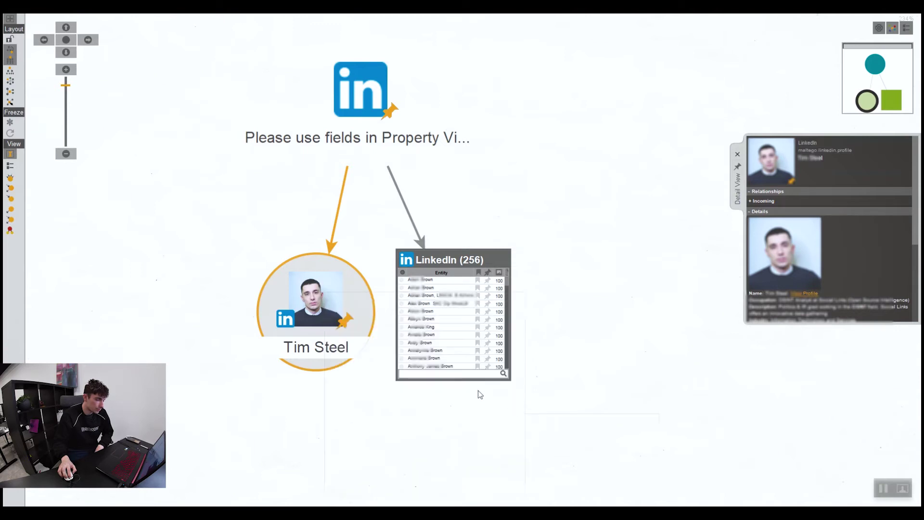
click(430, 249)
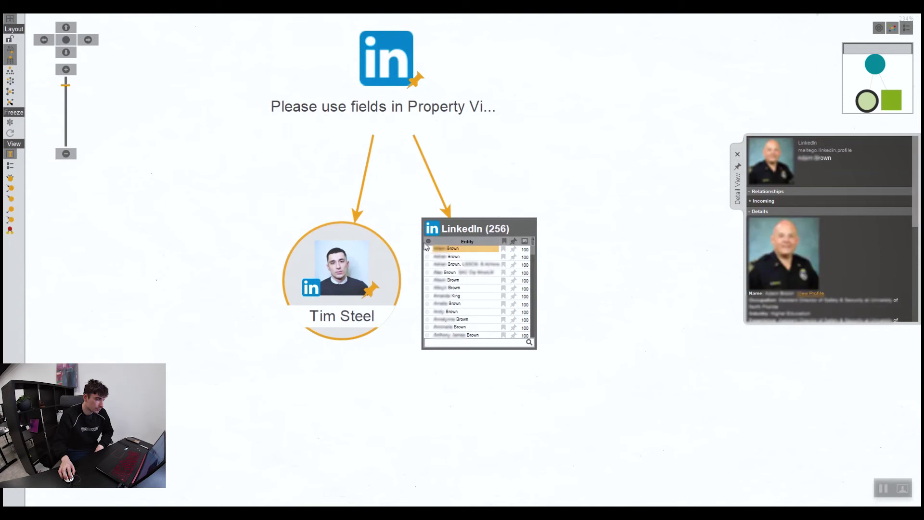
- Examine the companies, schools and profile linked to the pinned LinkedIn profile, including Social Links, Social Discovery Ventures and University of the West of England
click(412, 228)
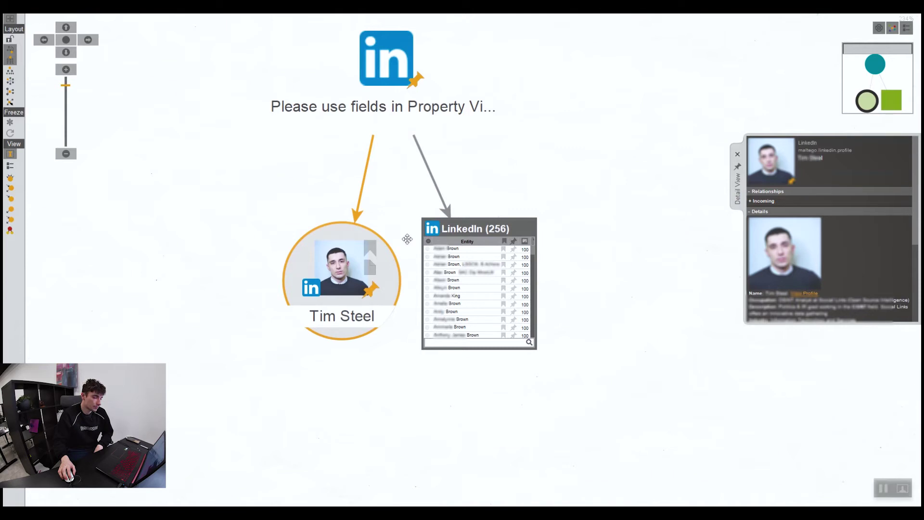
scroll(421, 290, down, 3)
drag(458, 295, 420, 210)
click(233, 270)
click(395, 271)
click(527, 271)
click(233, 272)
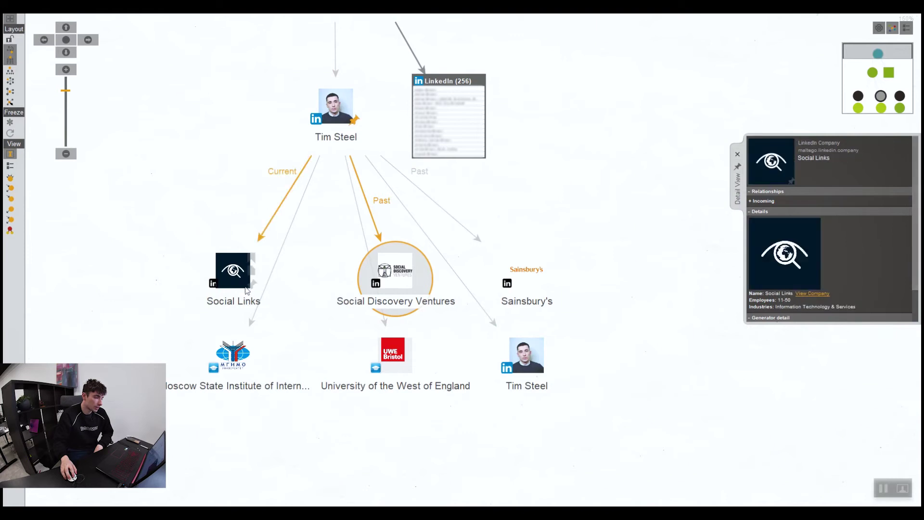
right_click(260, 398)
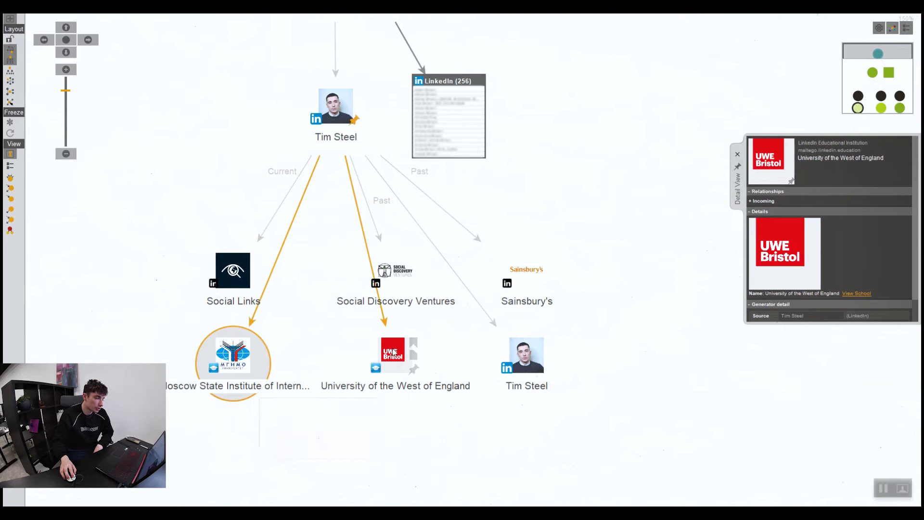
click(232, 271)
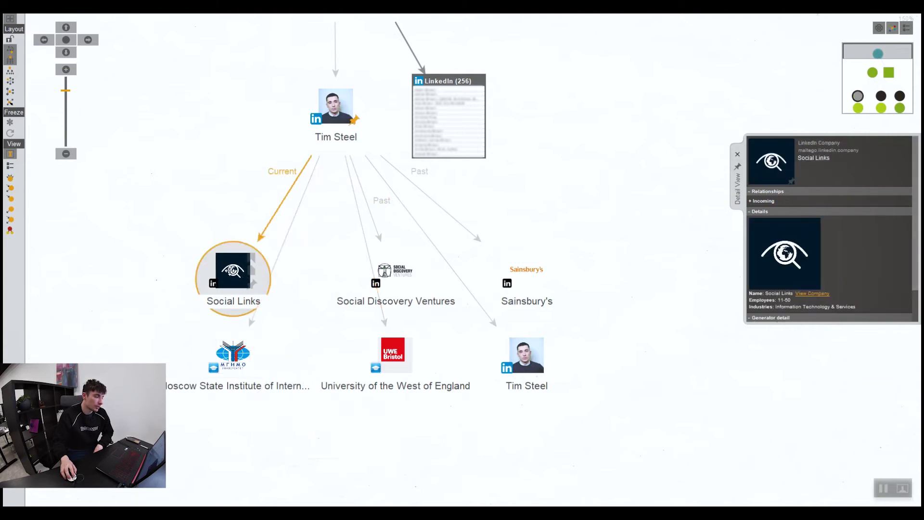
- Run the [LinkedIn] Company Details, Current Employees and Past Employees transforms on the Social Links company entity
right_click(228, 271)
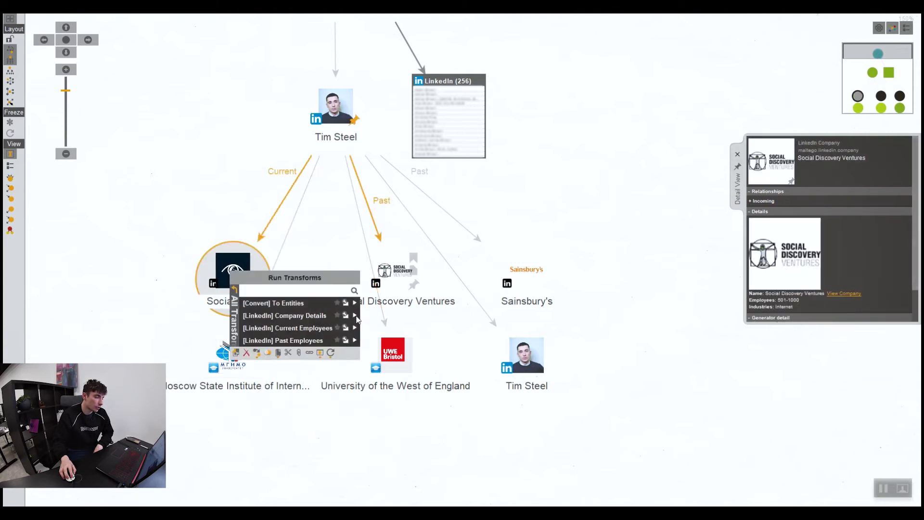
click(354, 315)
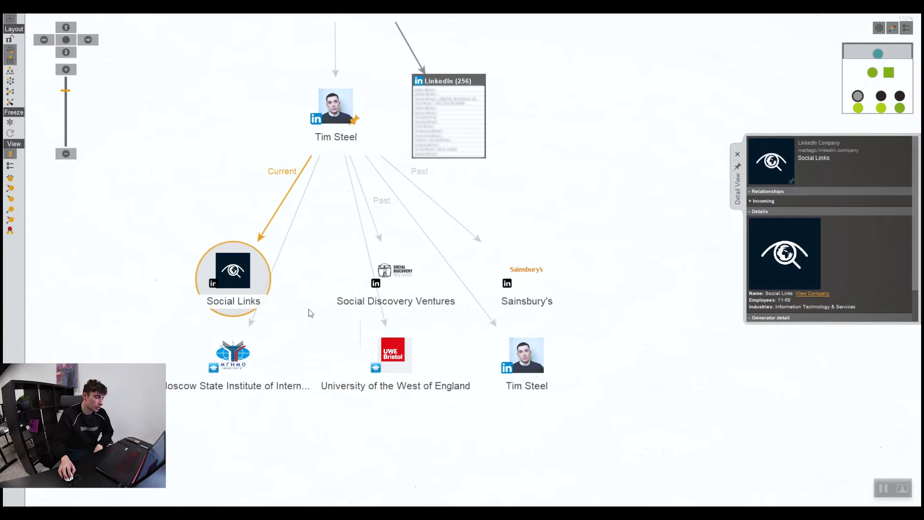
right_click(236, 273)
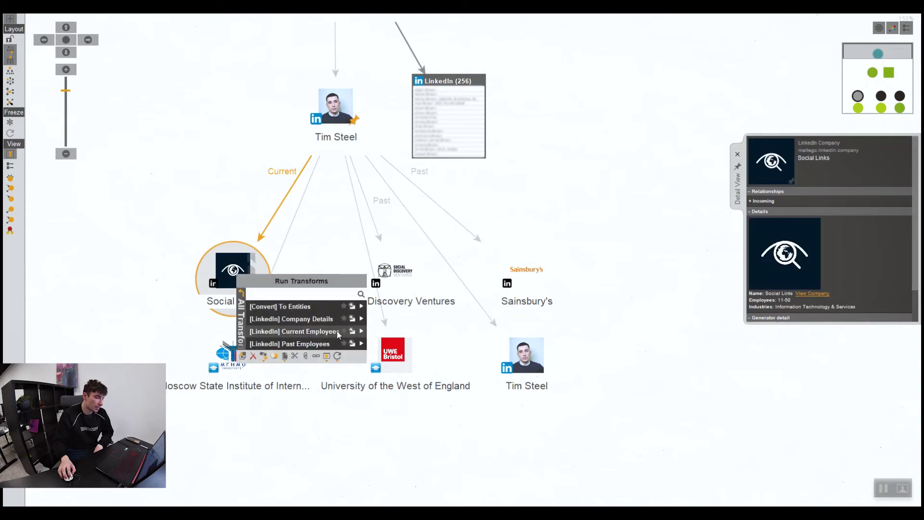
click(366, 345)
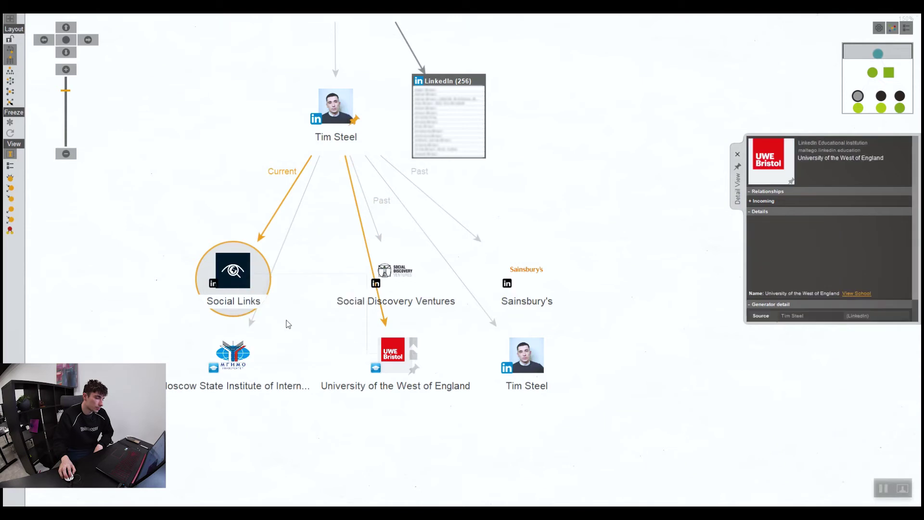
right_click(239, 281)
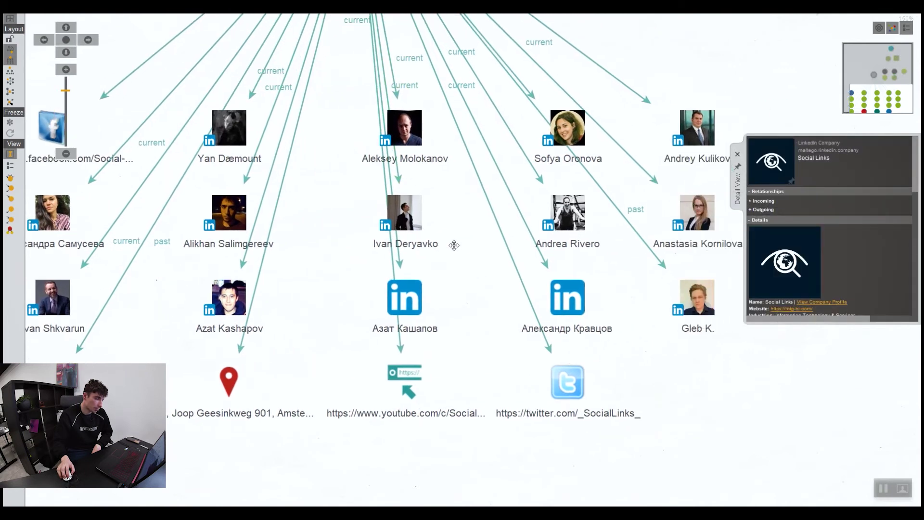
- Examine the employees, office location, YouTube link and Twitter link gathered for the Social Links company
scroll(437, 251, down, 5)
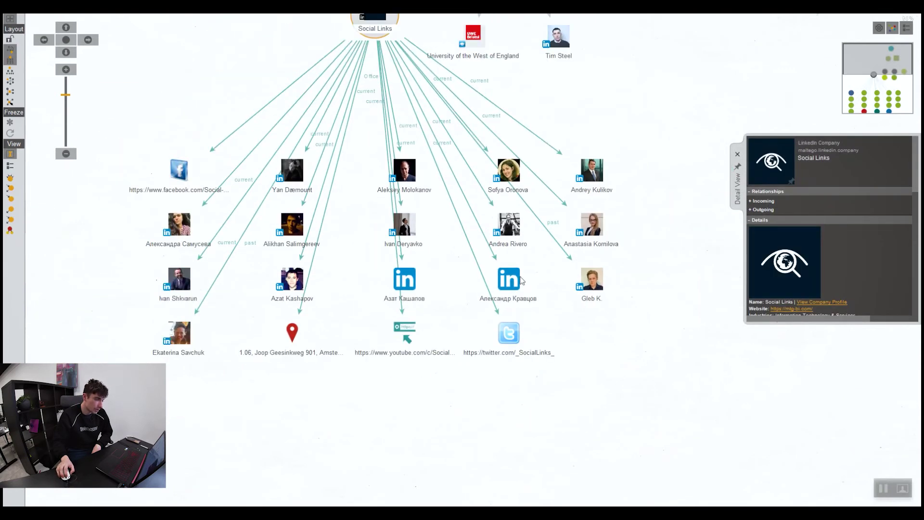
scroll(501, 344, up, 9)
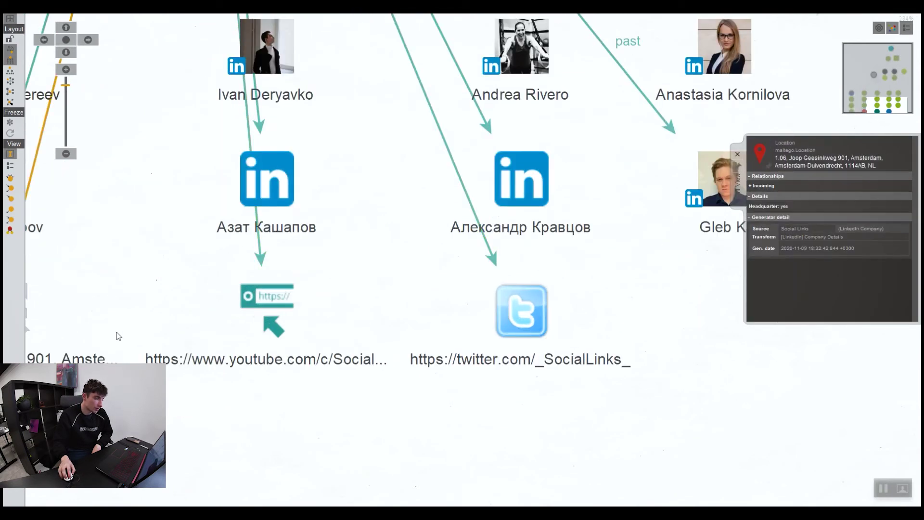
click(241, 321)
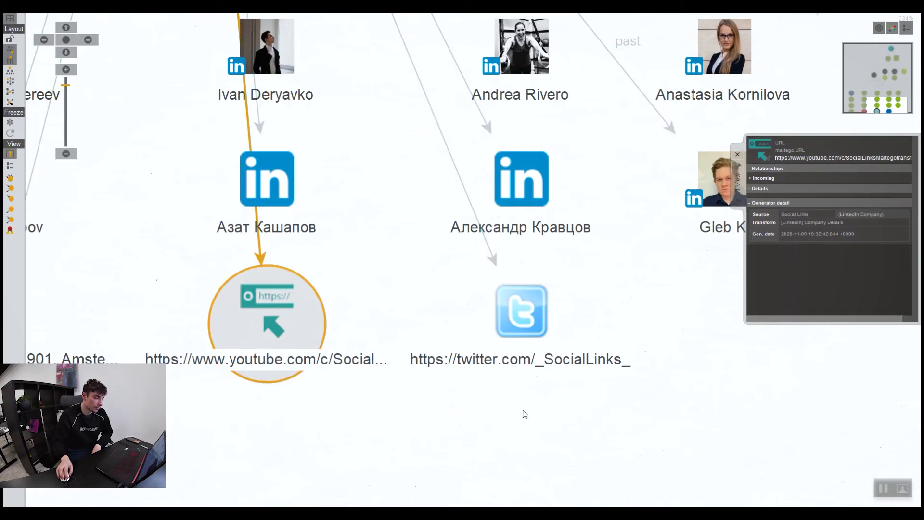
click(502, 332)
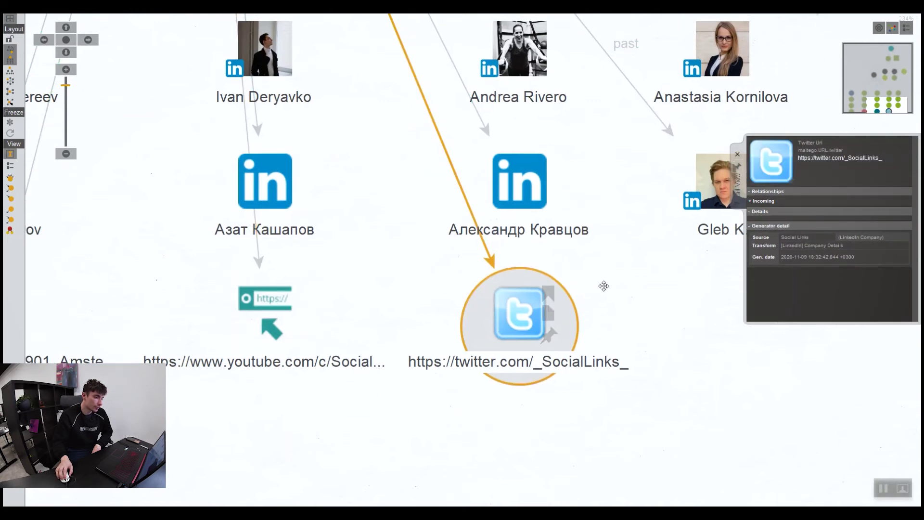
scroll(605, 285, down, 5)
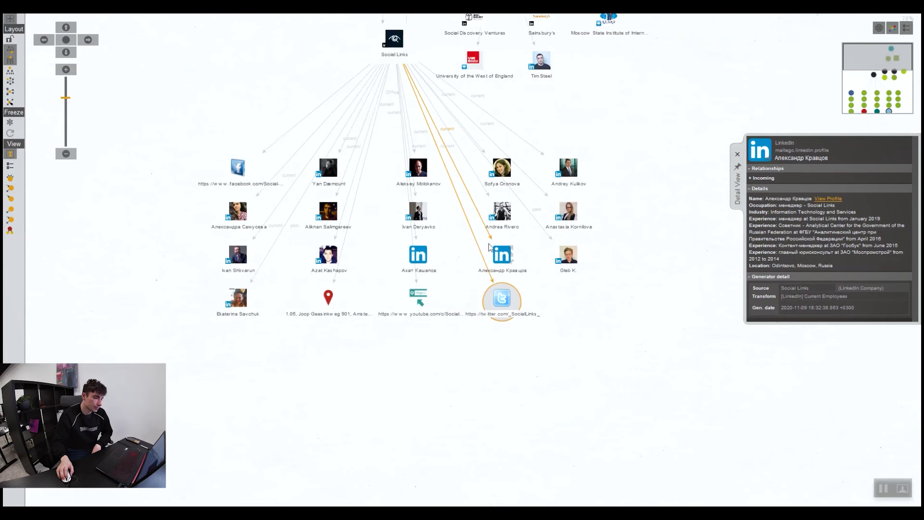
drag(599, 161, 557, 200)
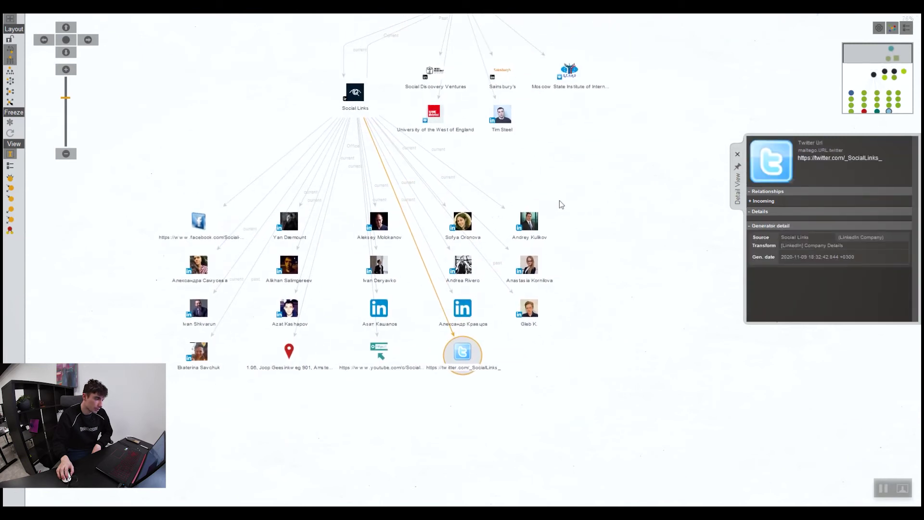
- Run the [Convert] To Entities transform on the Social Links company entity
right_click(348, 87)
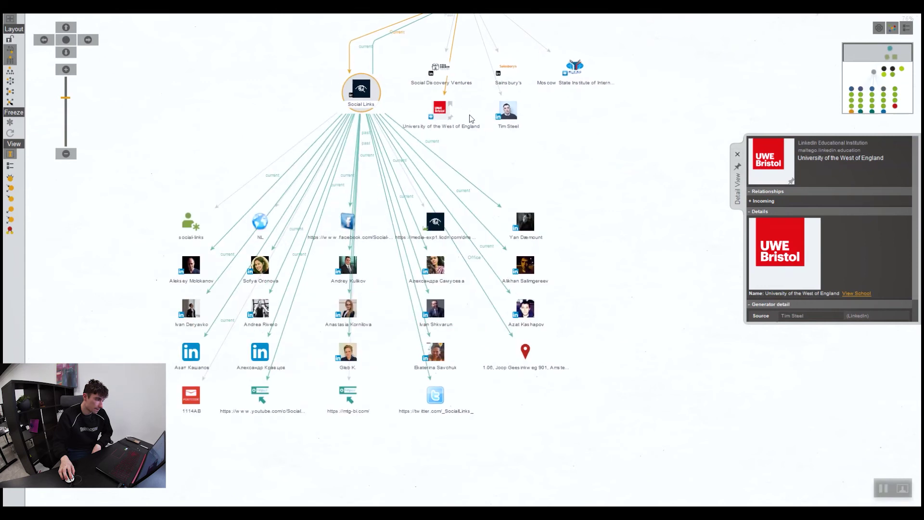
click(361, 89)
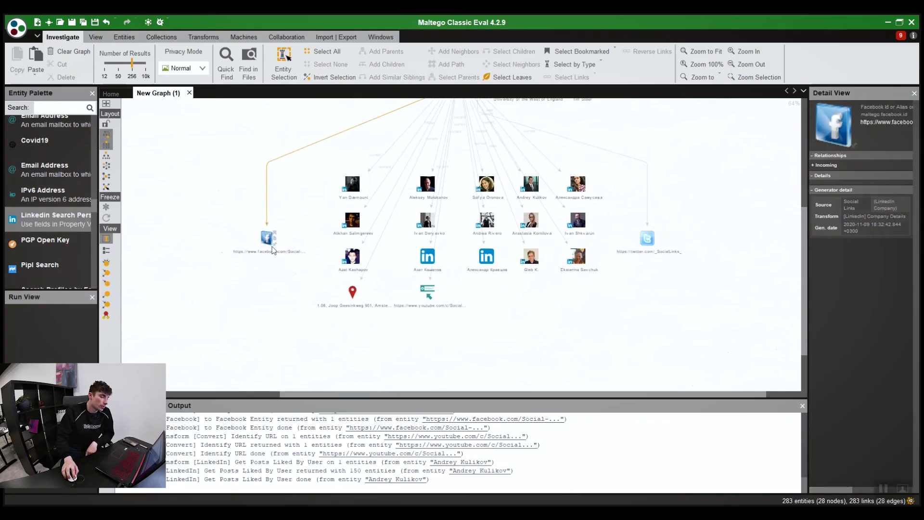
- Run the [Facebook] to Facebook Entity transform on the company's Facebook link entity
click(267, 238)
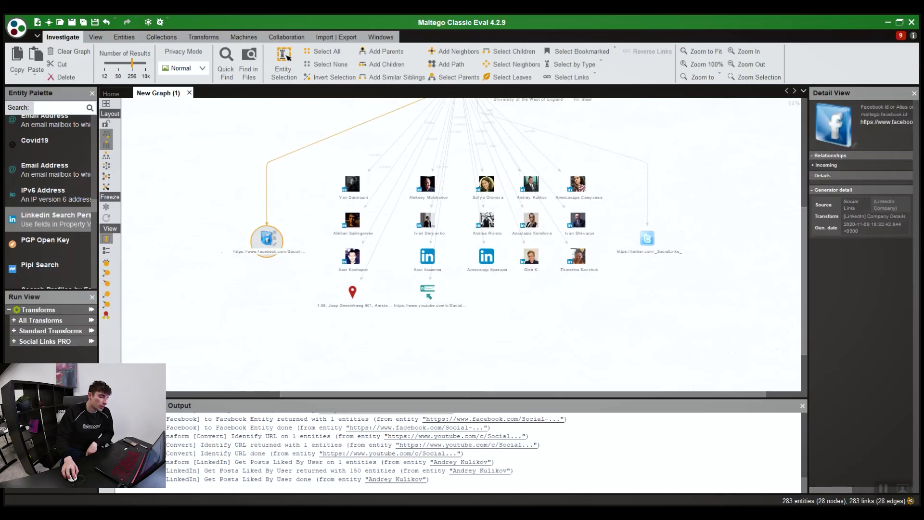
right_click(268, 240)
click(395, 273)
- Run the [Convert] Identify URL transform on the company's YouTube link and on its Twitter link
click(428, 289)
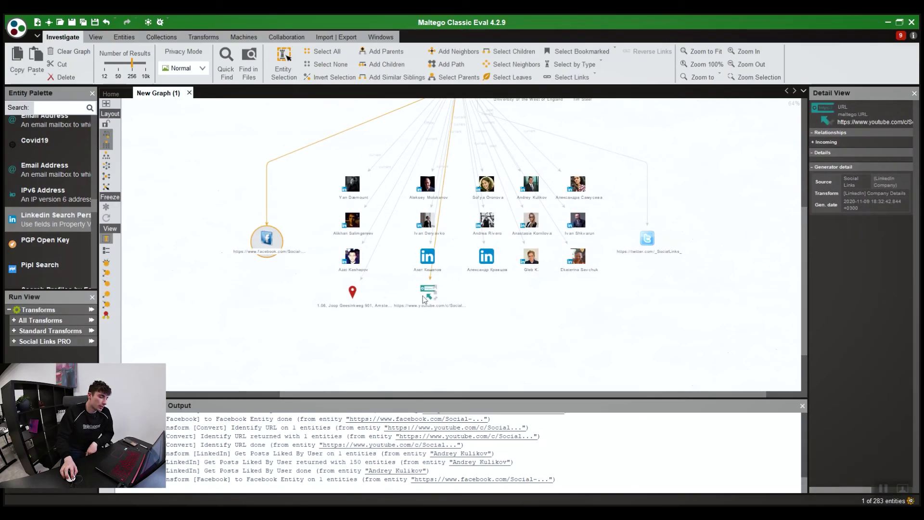
right_click(428, 289)
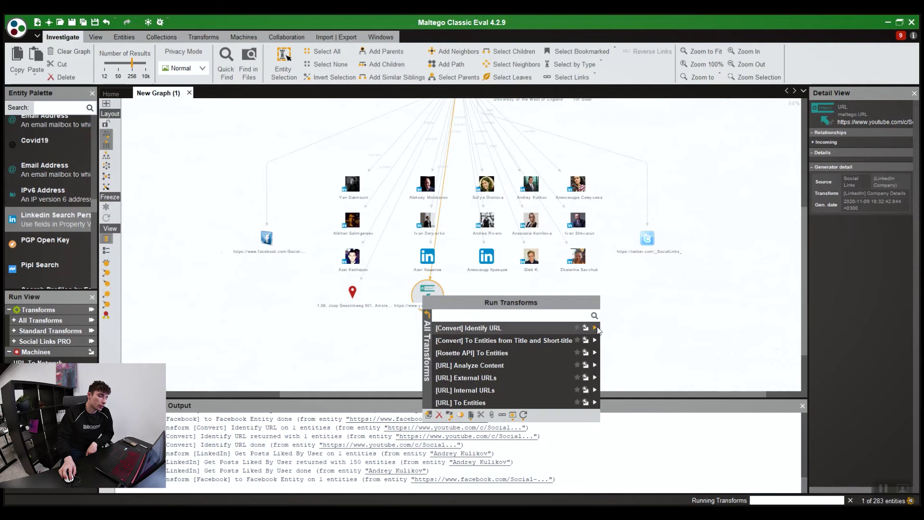
click(559, 328)
click(646, 236)
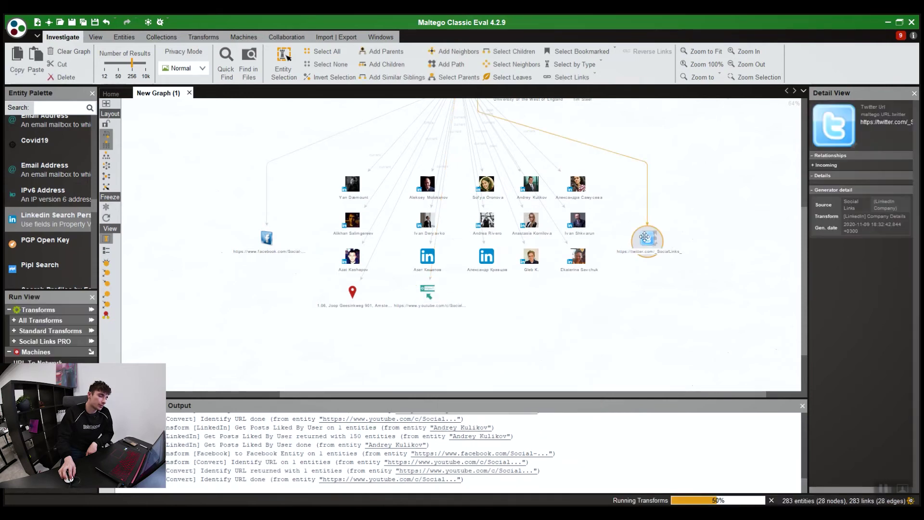
right_click(646, 246)
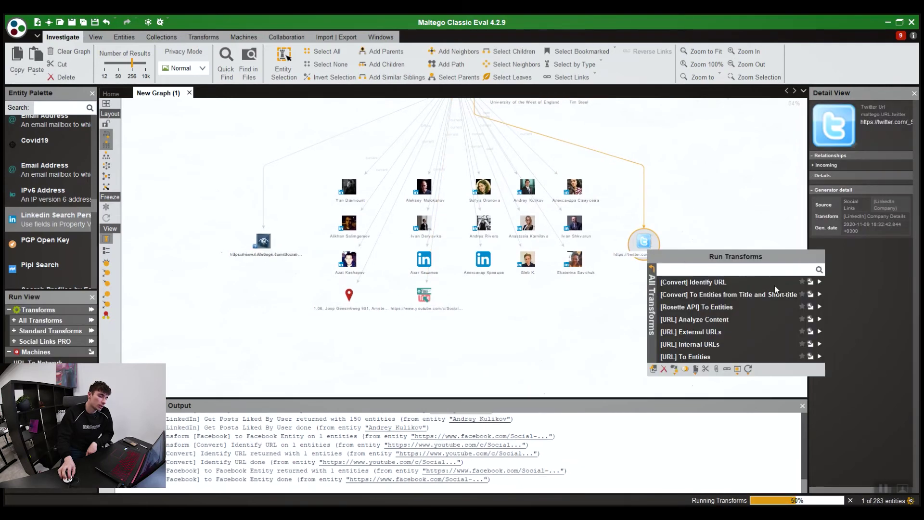
click(820, 284)
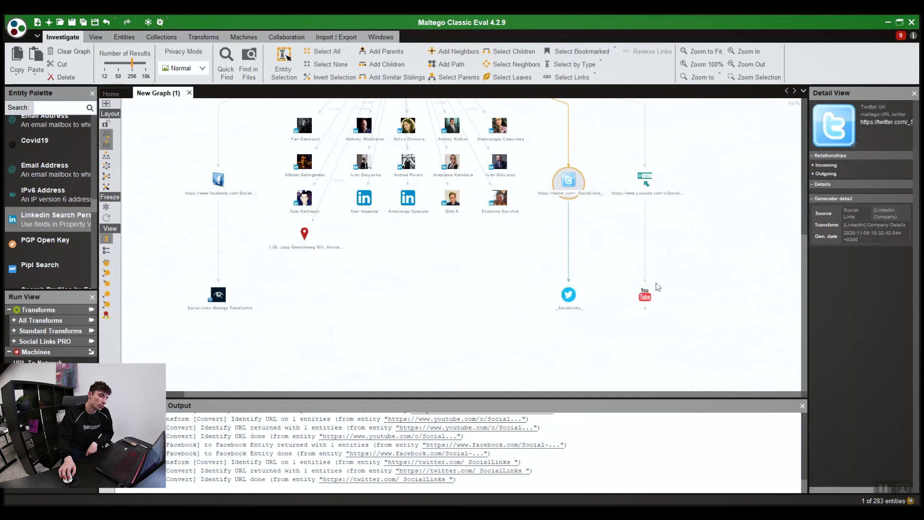
- Run the [LinkedIn] Get Posts Liked By User transform on the Social Links CEO's profile among the employees
drag(658, 286, 588, 325)
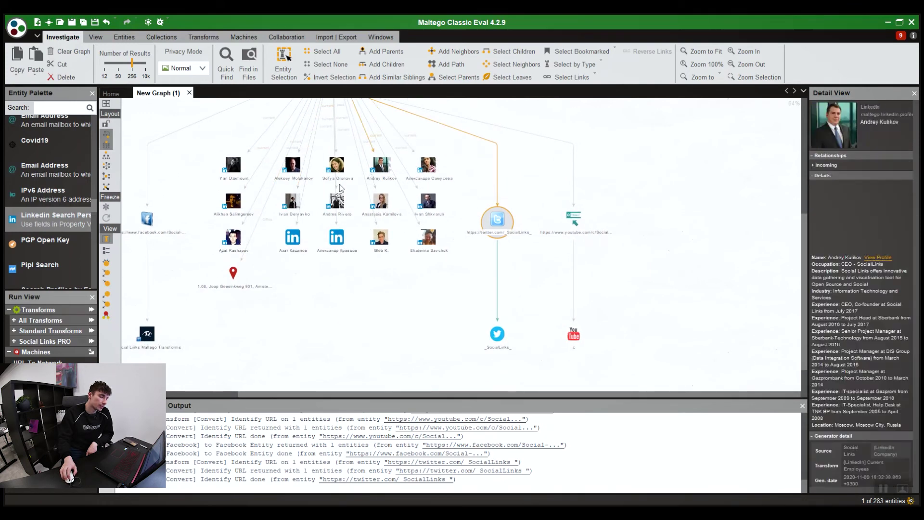
scroll(339, 188, up, 5)
right_click(460, 137)
scroll(516, 216, down, 2)
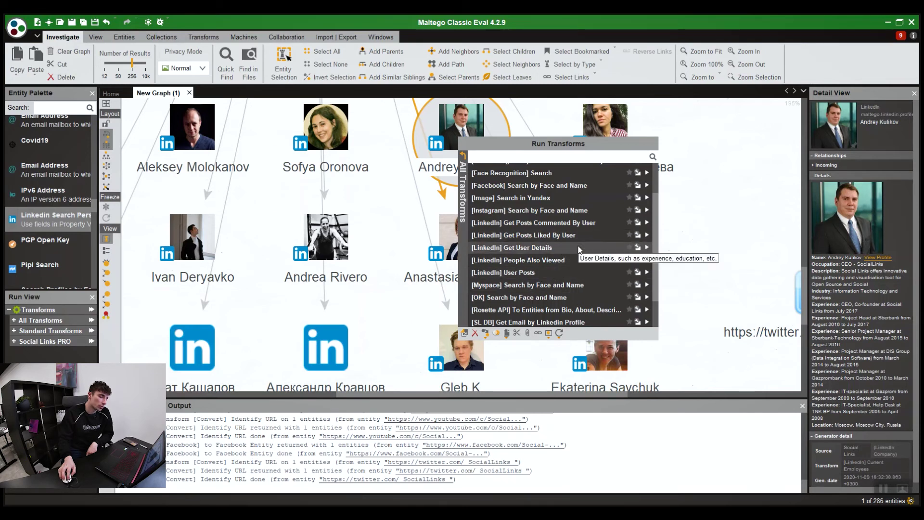
click(648, 235)
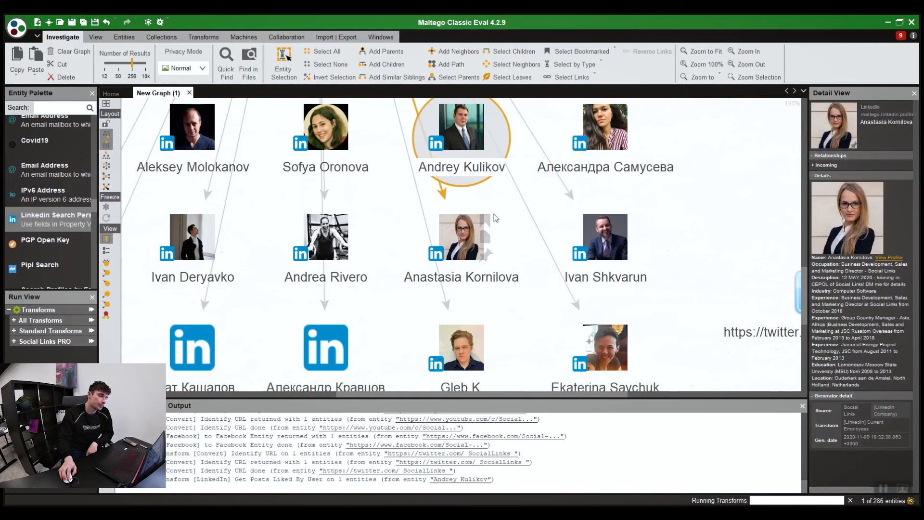
scroll(494, 214, down, 3)
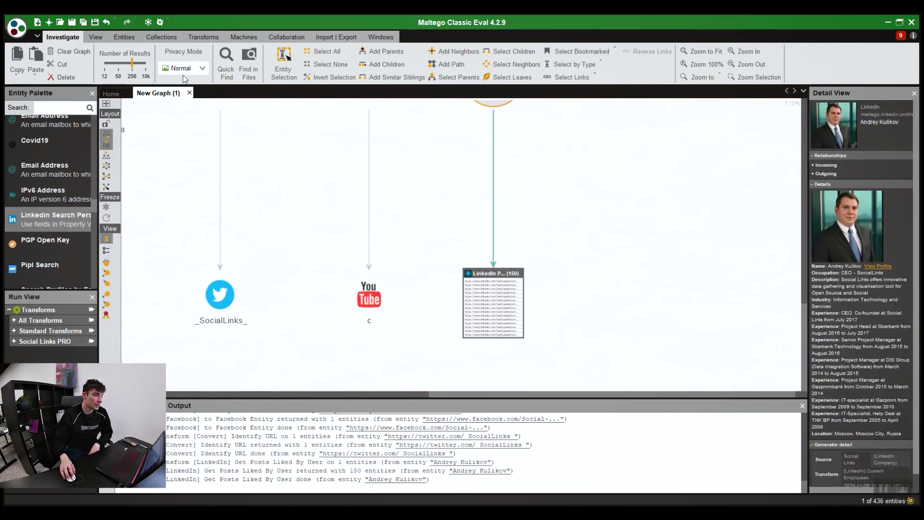
- Use Quick Find to search the LinkedIn Post entities for a keyword and browse the matching posts in the detail list
click(226, 58)
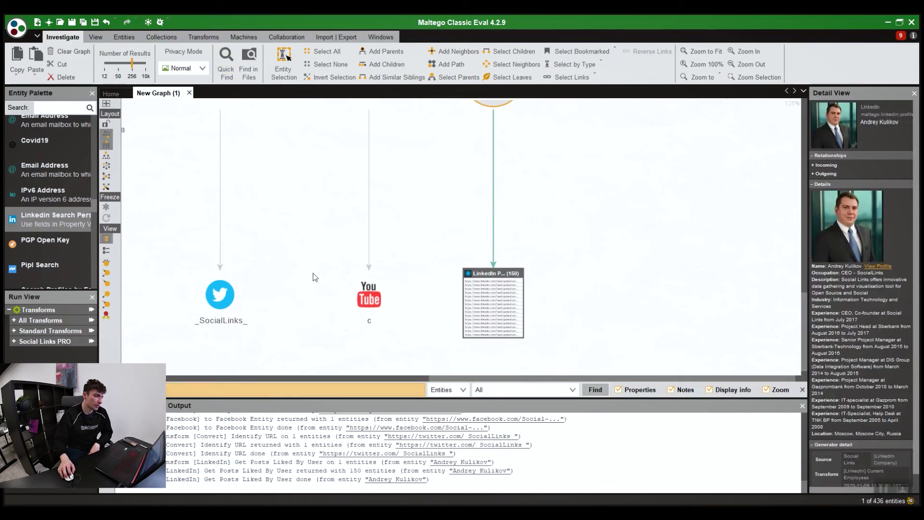
click(356, 293)
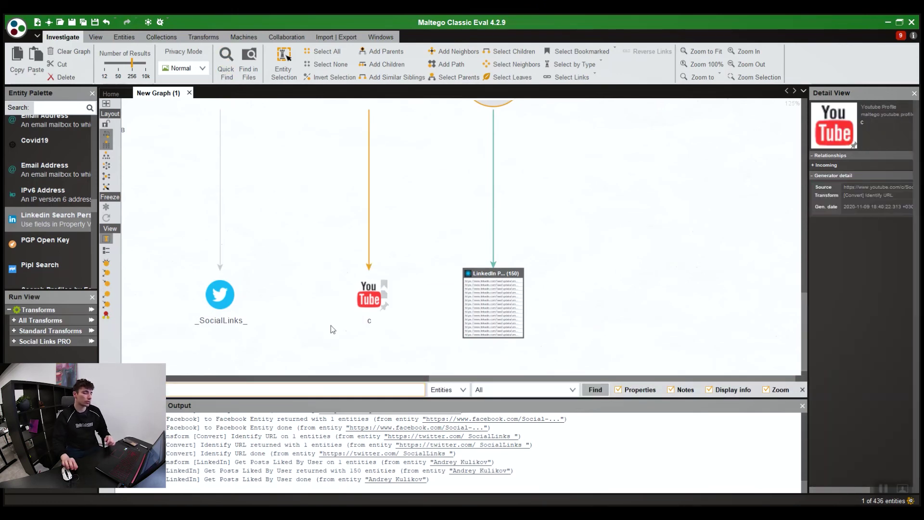
key(Caps_Lock)
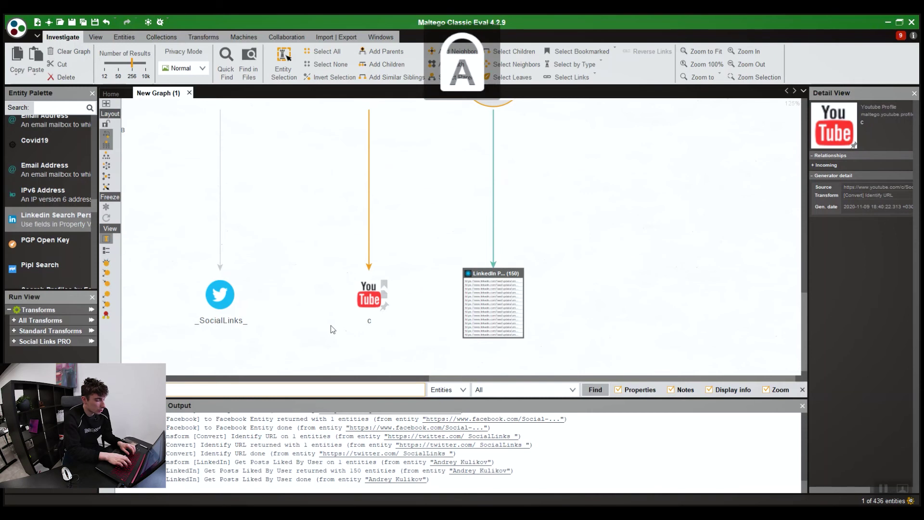
click(378, 354)
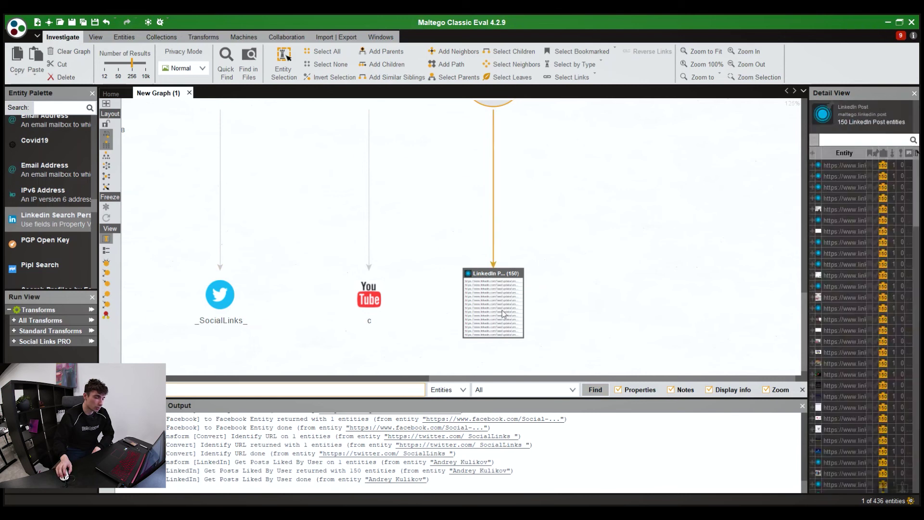
click(555, 390)
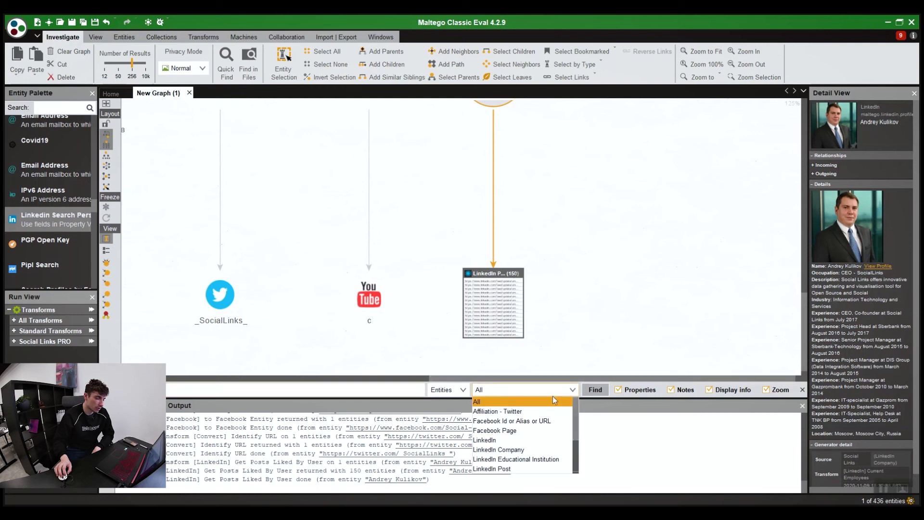
click(490, 470)
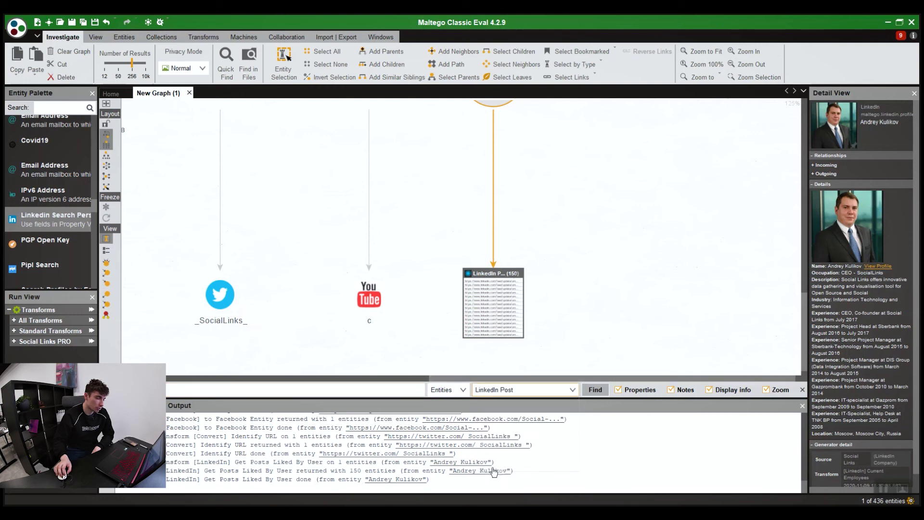
click(595, 390)
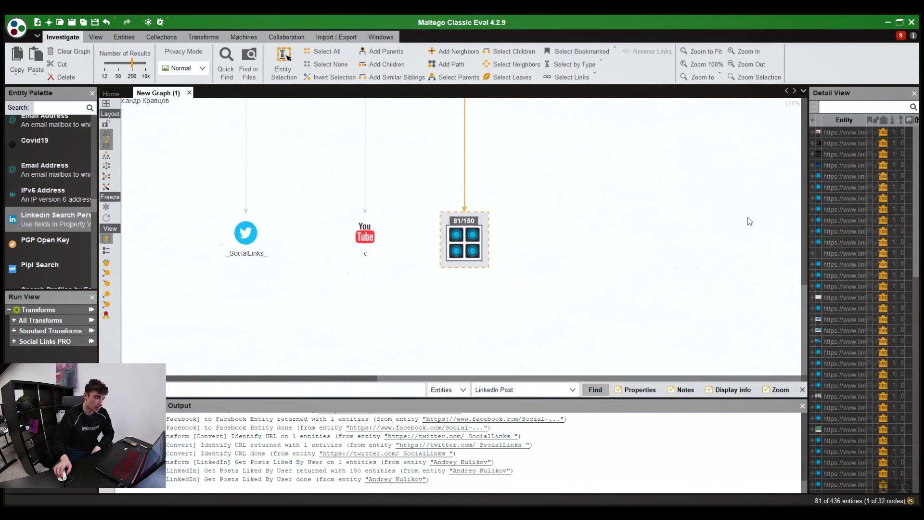
scroll(840, 310, down, 10)
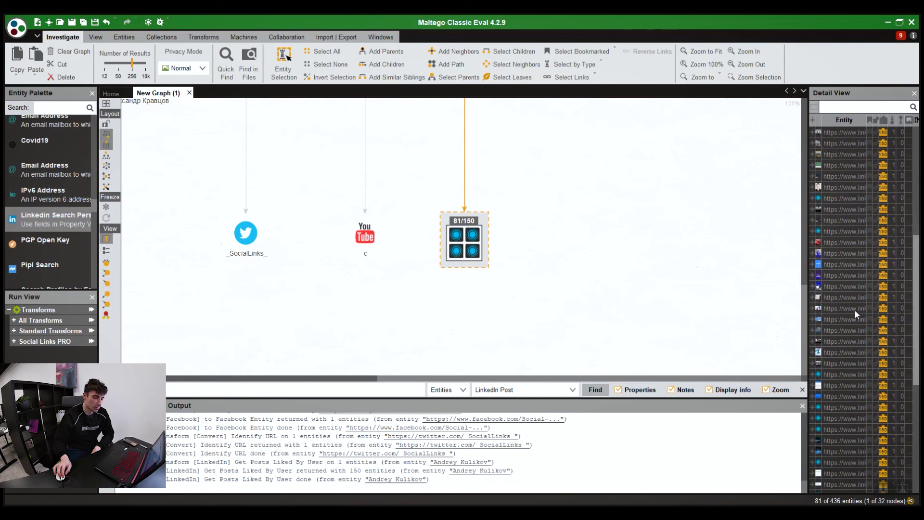
- Pin the selected keyword-matching LinkedIn posts out of the collection node so they stand as individual entities on the graph
double_click(848, 320)
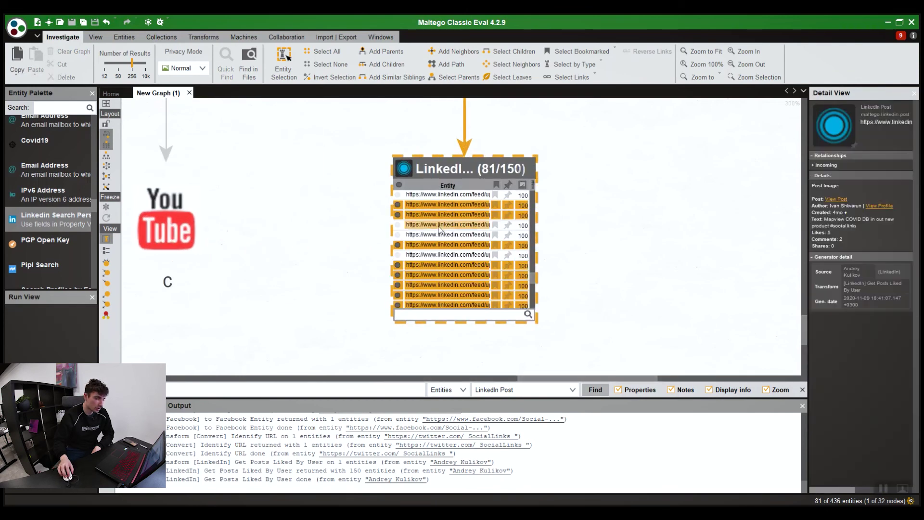
click(510, 212)
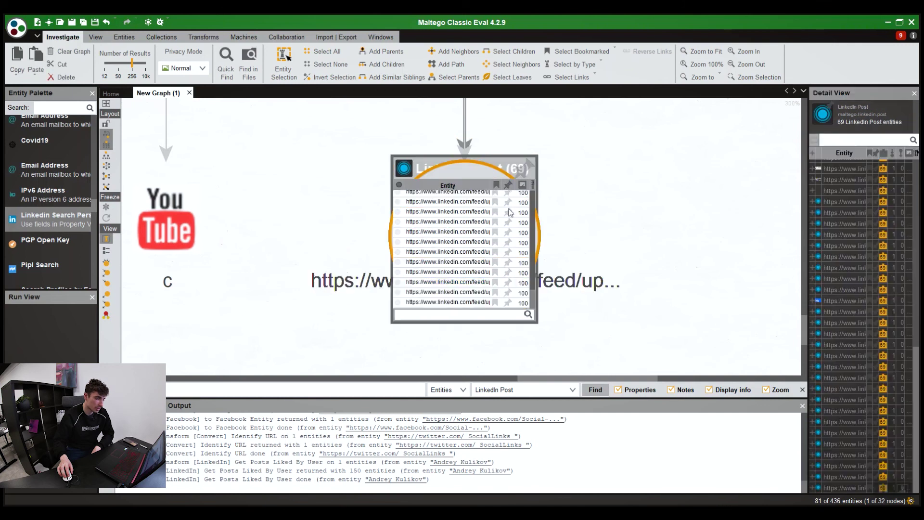
click(510, 213)
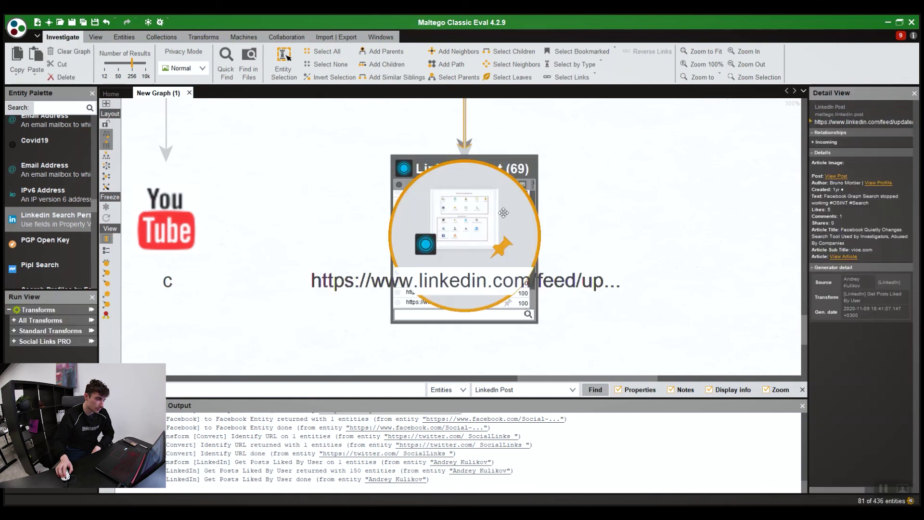
- Examine the pinned LinkedIn posts on the graph and the remaining post collection, checking individual posts' authors, text and images
scroll(495, 233, down, 10)
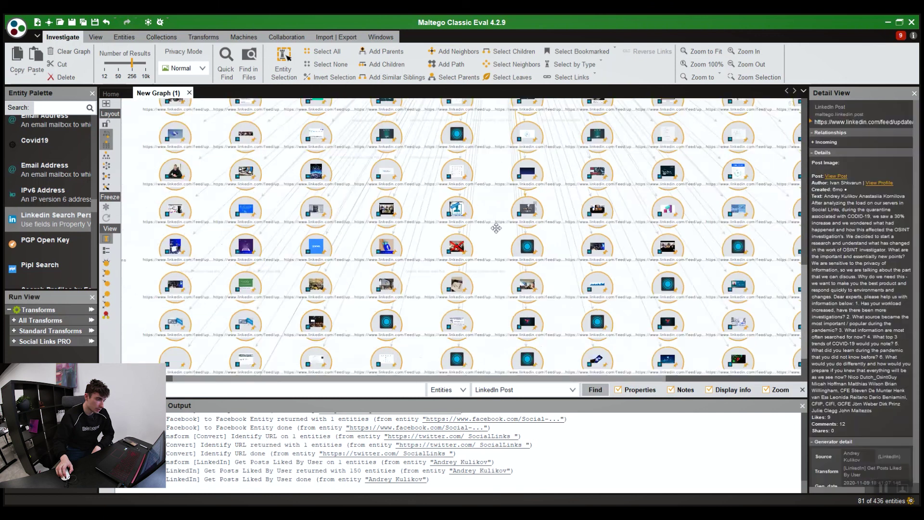
scroll(496, 227, up, 8)
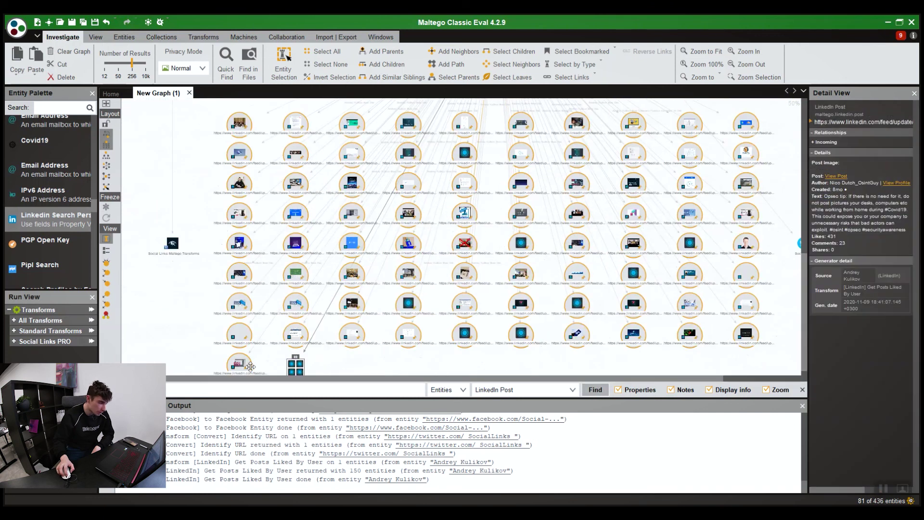
click(338, 361)
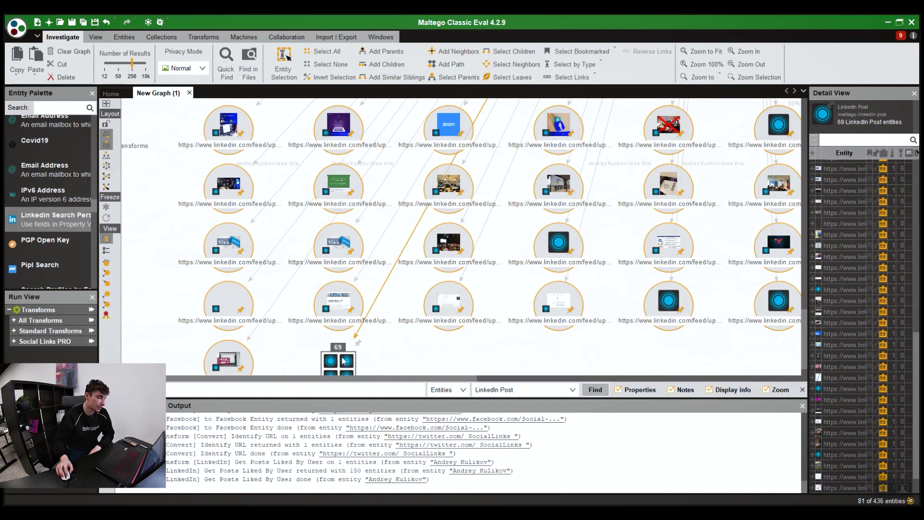
click(497, 206)
scroll(497, 209, down, 3)
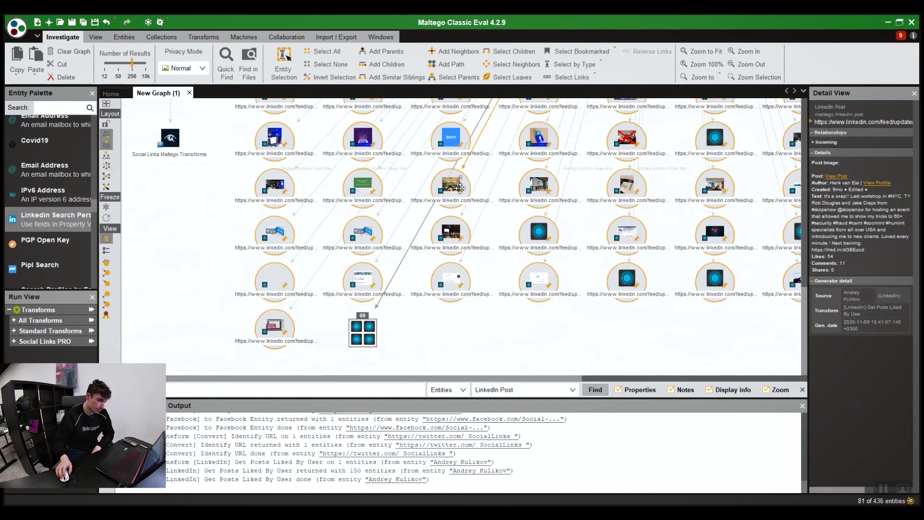
click(564, 177)
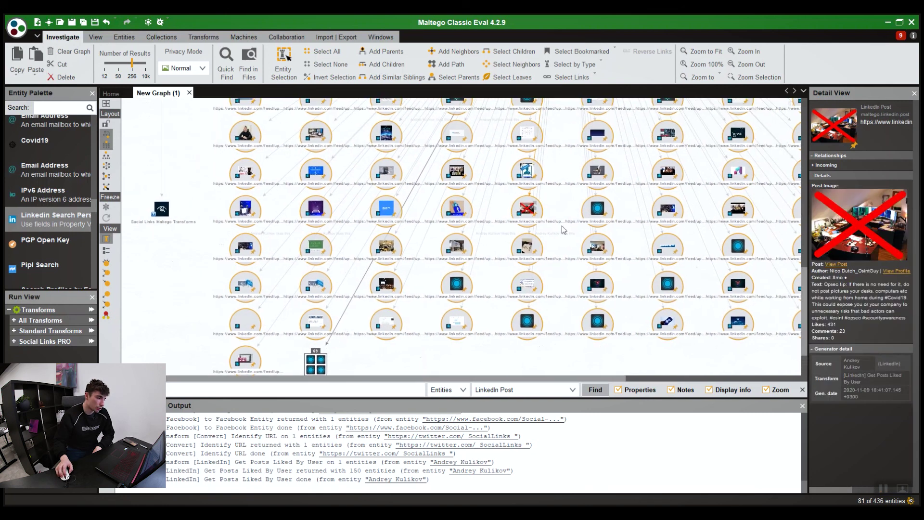
- Open the list of available transforms for the selected pinned LinkedIn posts
click(570, 237)
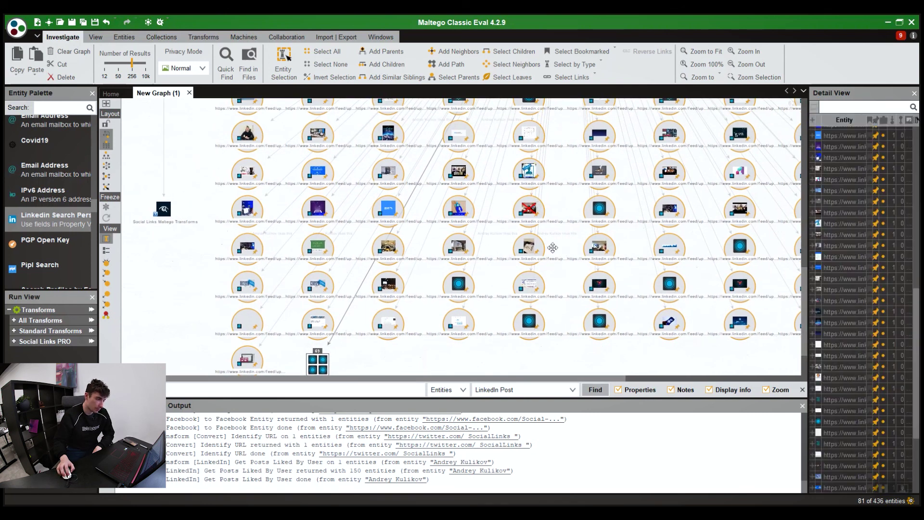
right_click(553, 248)
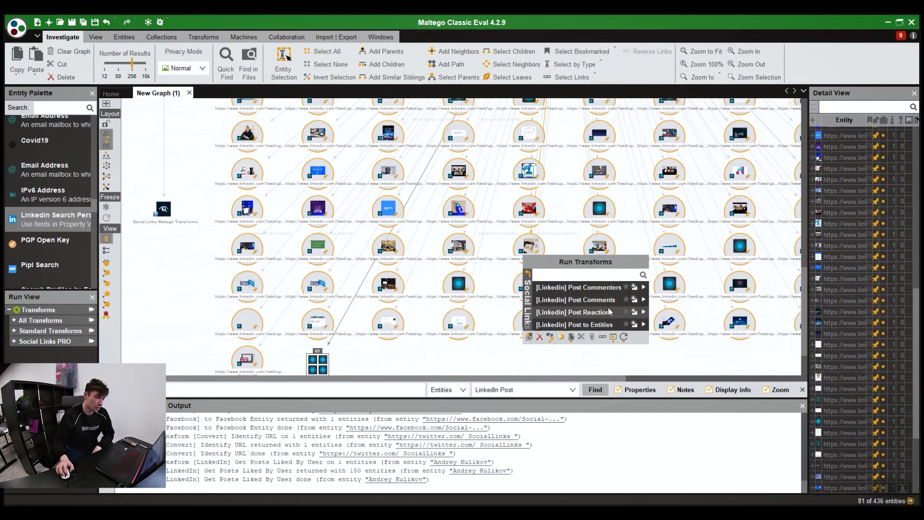